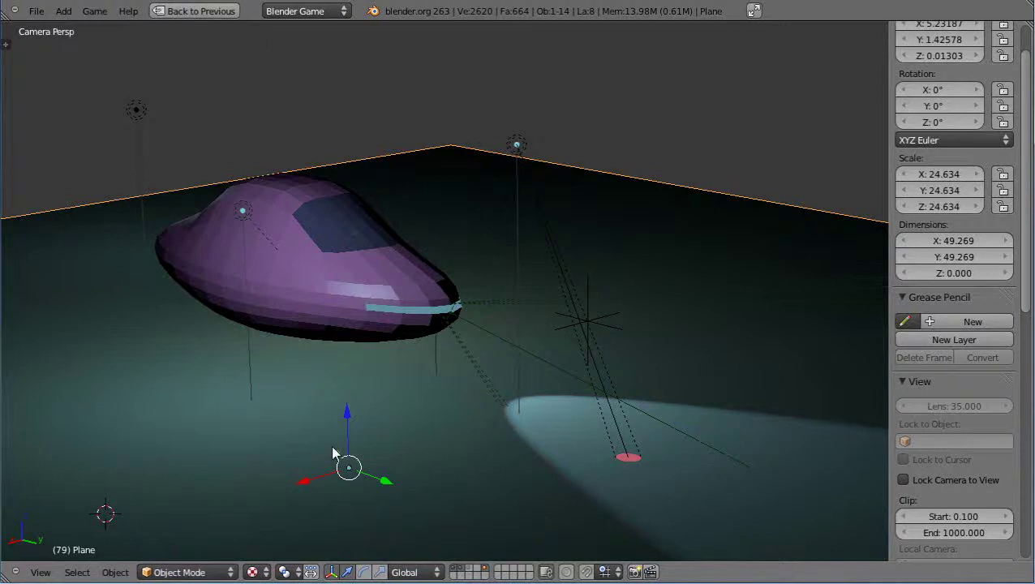
# - Examine the pod, its lamps and the lit ground plane from the camera view and a free perspective
pyautogui.scroll(-1, 332, 447)
pyautogui.scroll(3, 333, 447)
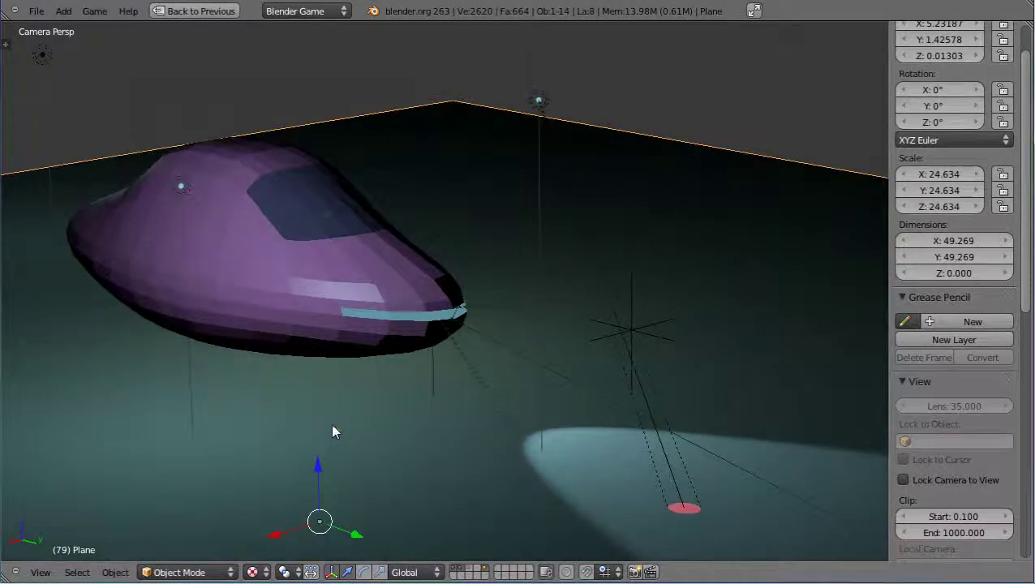
pyautogui.scroll(-1, 331, 423)
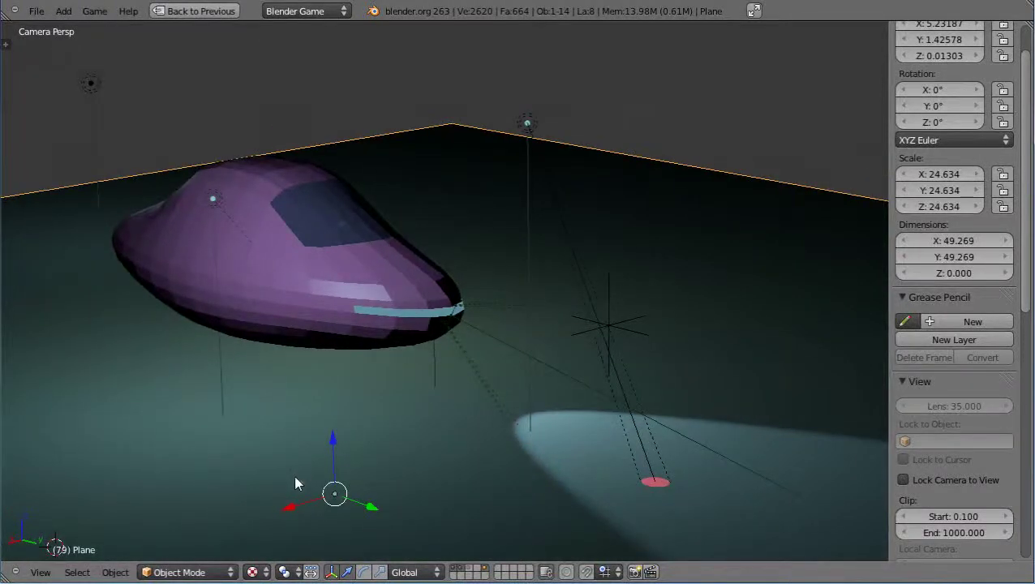
pyautogui.click(285, 502)
pyautogui.moveTo(285, 502)
pyautogui.mouseDown(button='middle')
pyautogui.moveTo(278, 495)
pyautogui.moveTo(302, 502)
pyautogui.mouseUp(button='middle')
pyautogui.scroll(2, 367, 471)
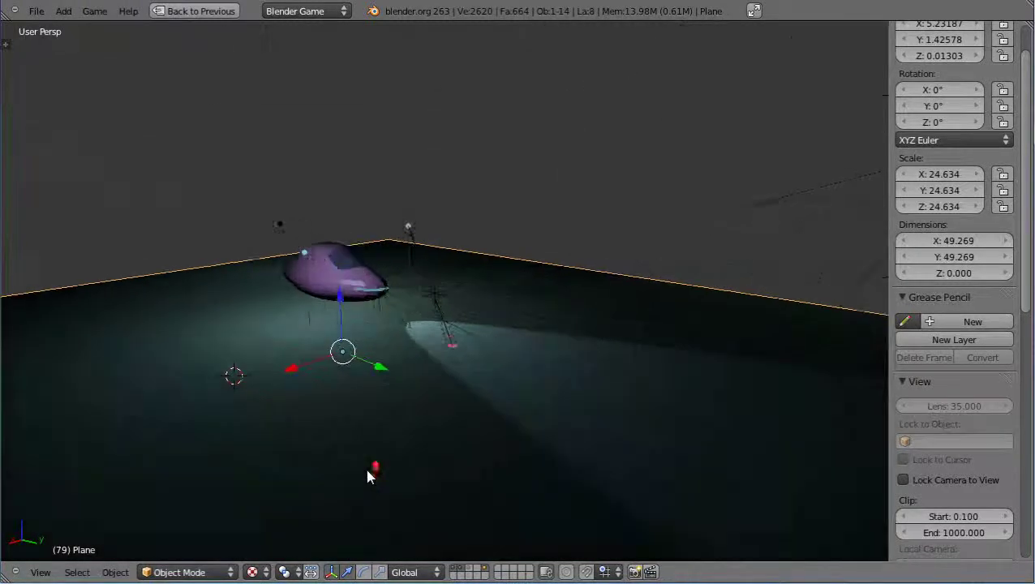
pyautogui.press('KP_0')
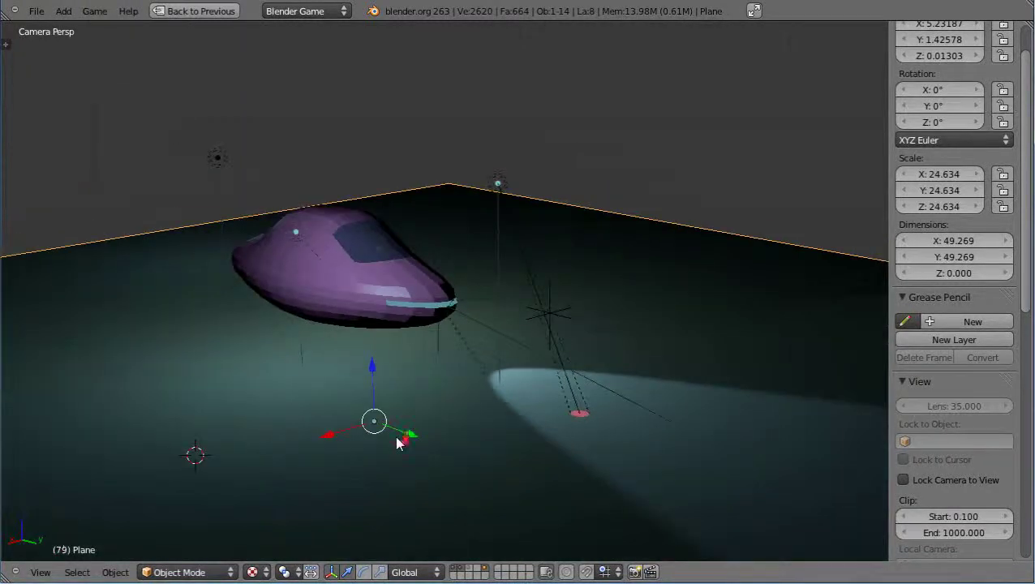
pyautogui.scroll(2, 398, 443)
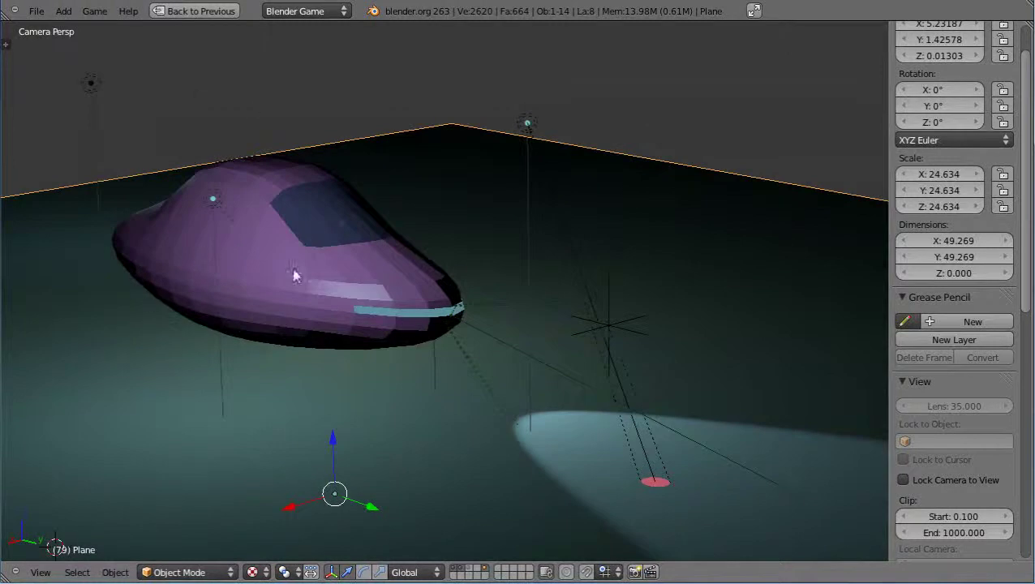
# - Play the scene animation through the camera to watch the pod and its headlight move, and stop playback
pyautogui.scroll(-2, 366, 319)
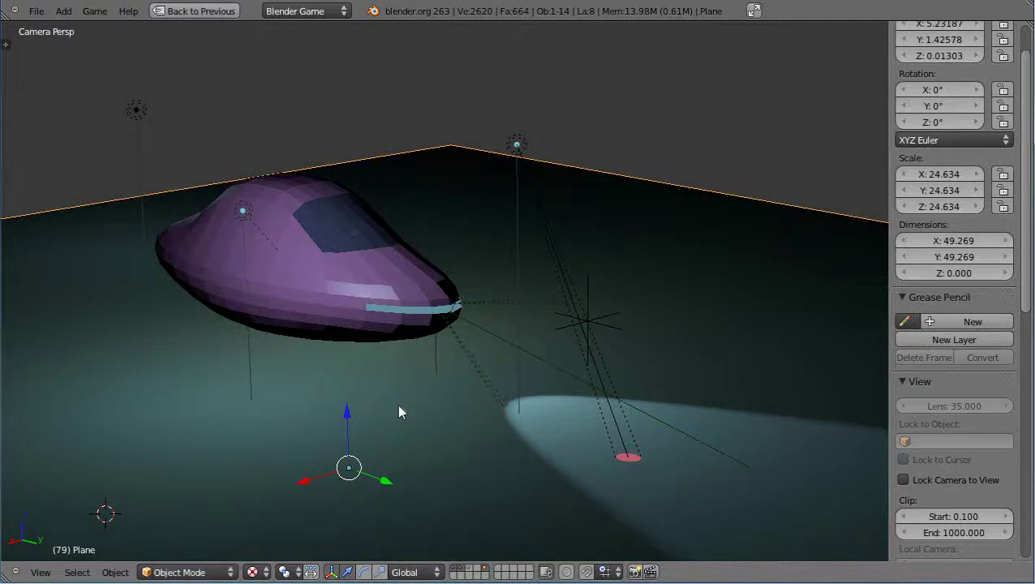
pyautogui.hotkey('alt', 'a')
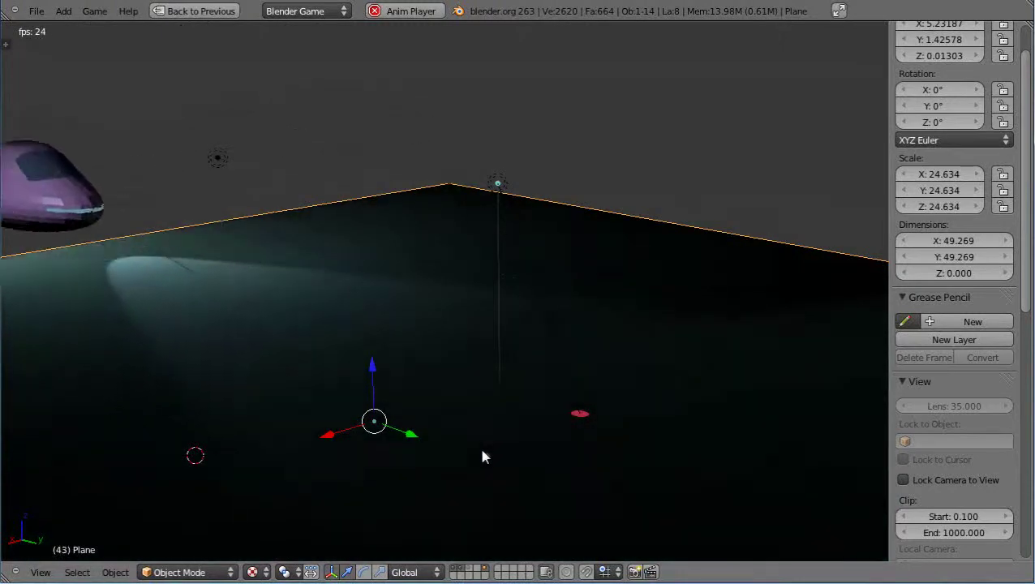
pyautogui.hotkey('alt', 'a')
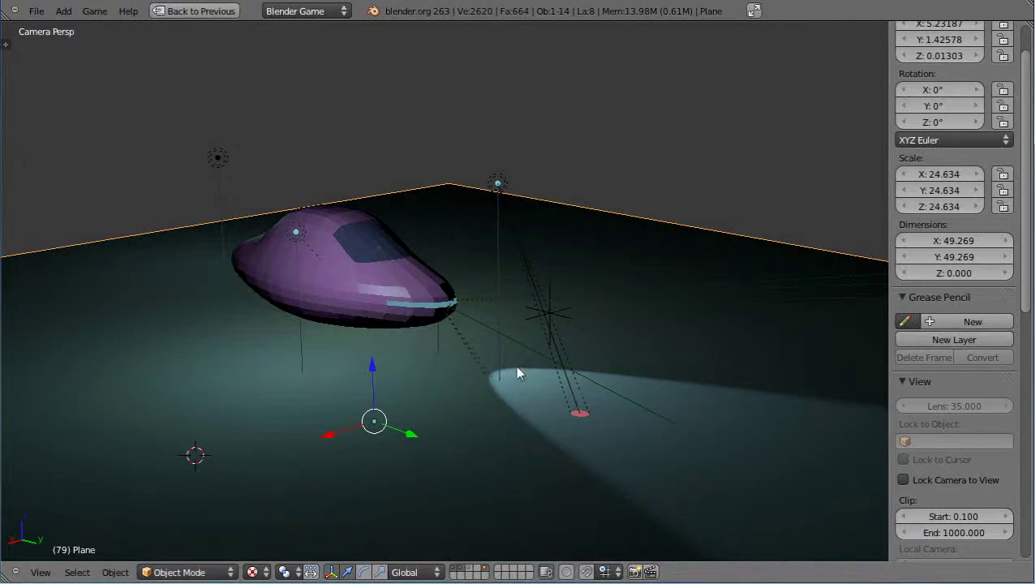
# - Select the headlight glass strip on the pod's nose and inspect it up close
pyautogui.rightClick(449, 309)
pyautogui.rightClick(446, 312)
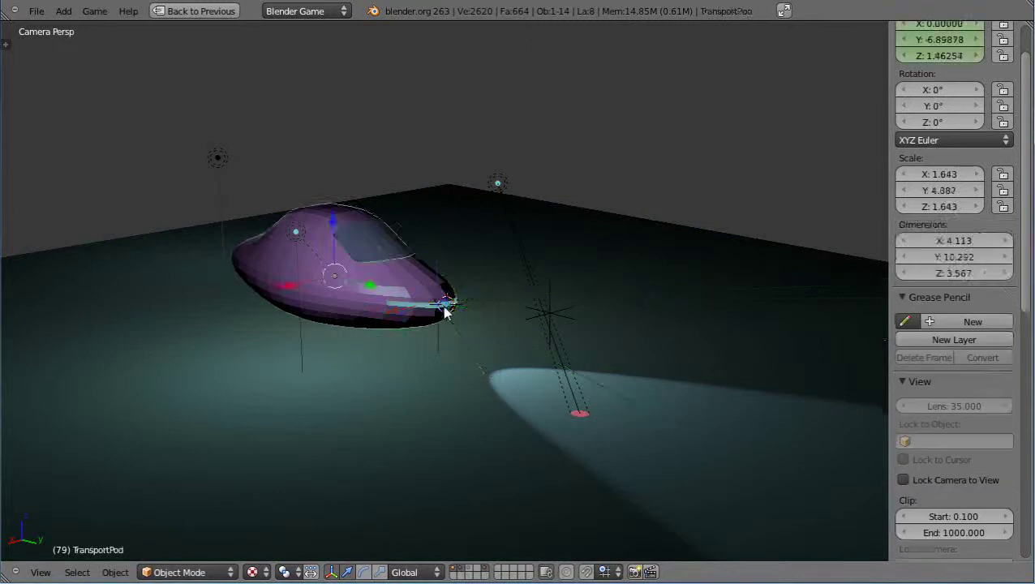
pyautogui.rightClick(431, 311)
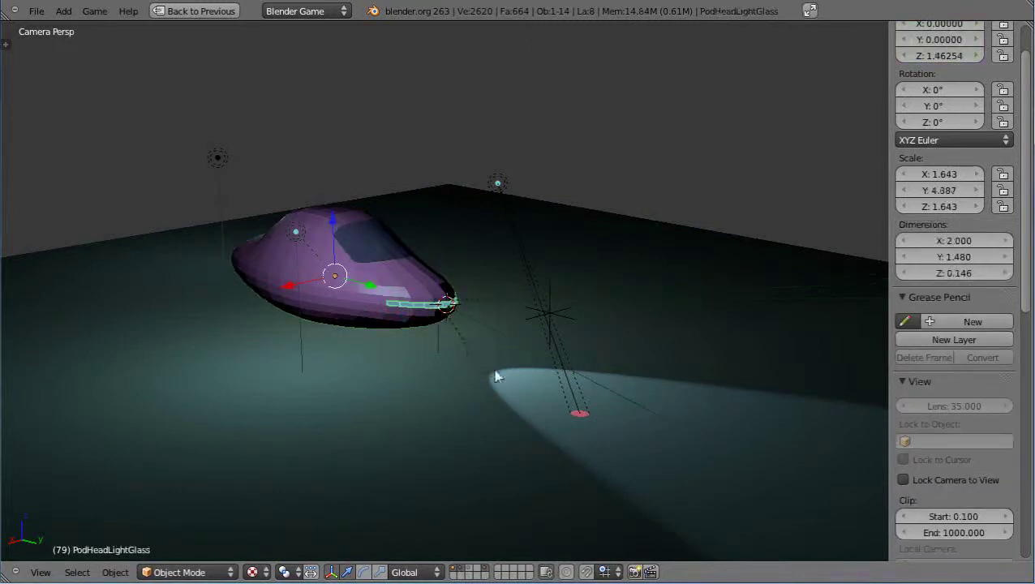
pyautogui.keyDown('shift'); pyautogui.moveTo(476, 351); pyautogui.dragTo(426, 279, button='middle'); pyautogui.keyUp('shift')
pyautogui.scroll(3, 477, 335)
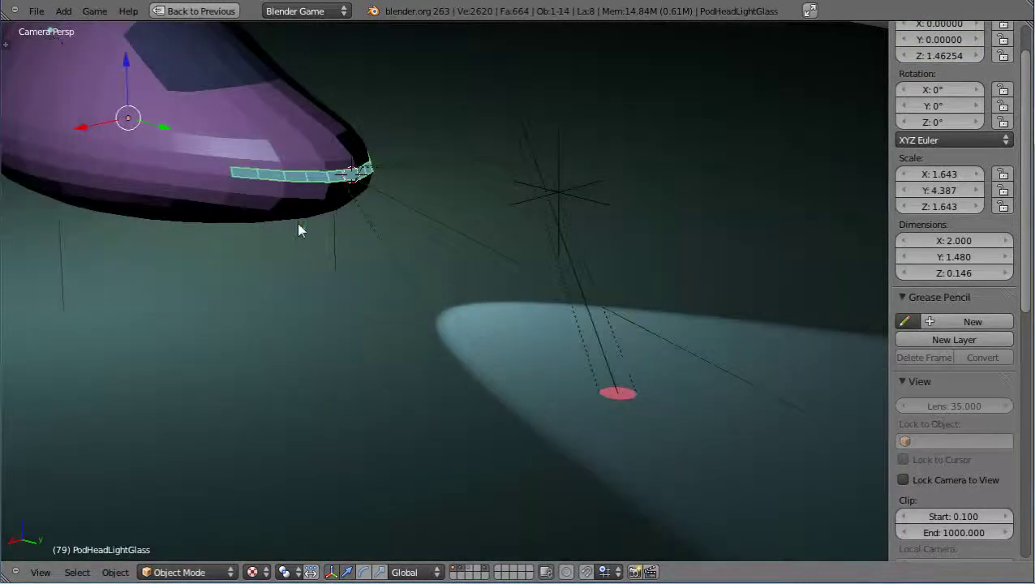
pyautogui.moveTo(297, 222); pyautogui.dragTo(316, 244, button='middle')
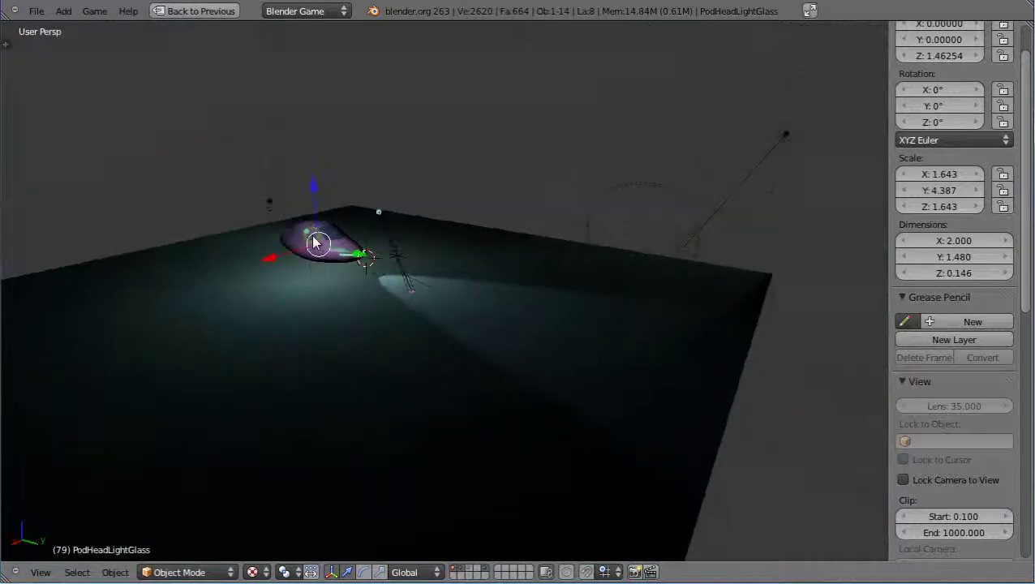
pyautogui.press('KP_Decimal')
pyautogui.scroll(-6, 315, 242)
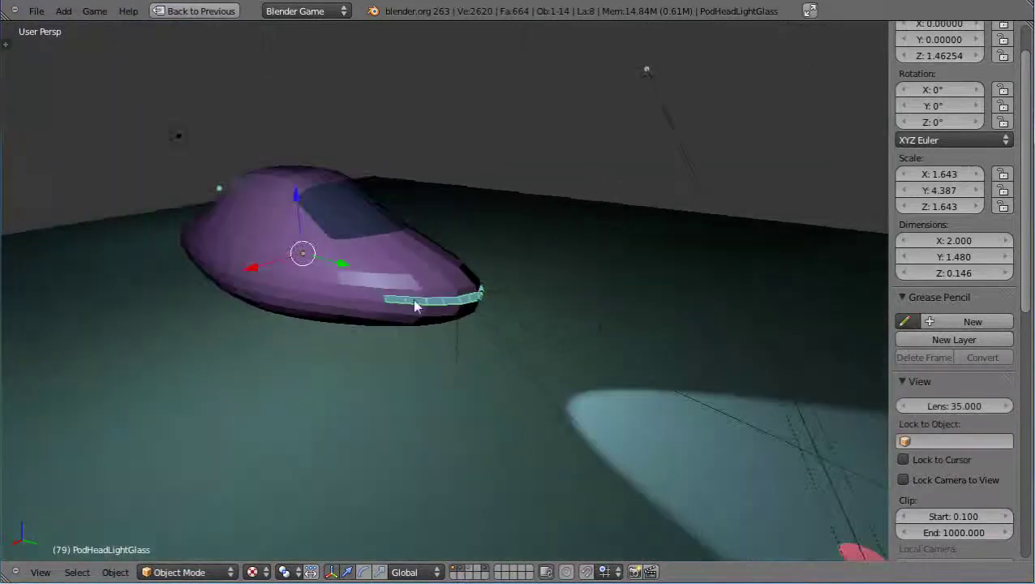
pyautogui.scroll(5, 414, 305)
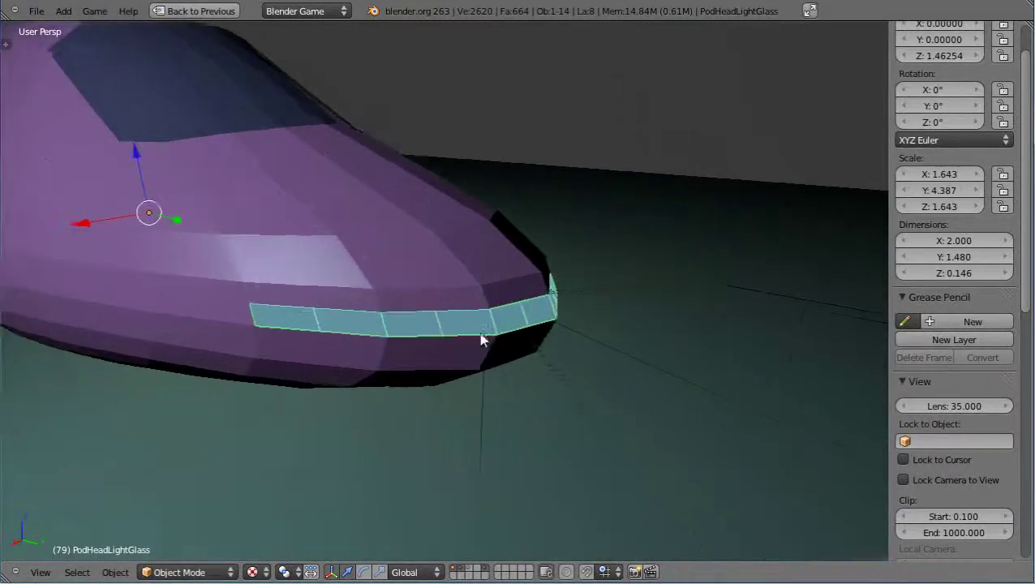
pyautogui.moveTo(509, 325); pyautogui.dragTo(495, 274, button='middle')
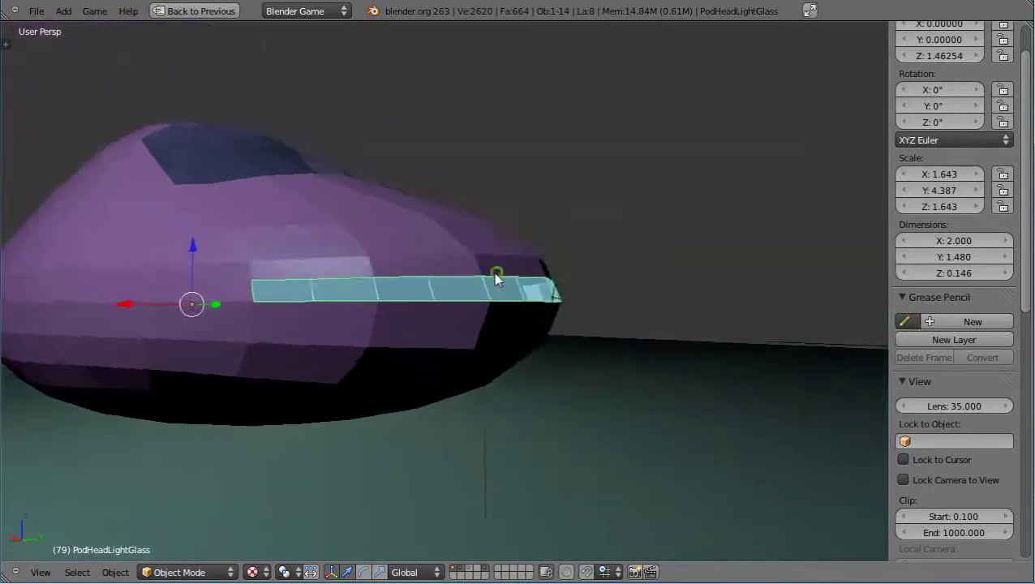
# - Select the spot lamp inside the pod's nose and examine where its beam first hits the ground plane
pyautogui.rightClick(481, 290)
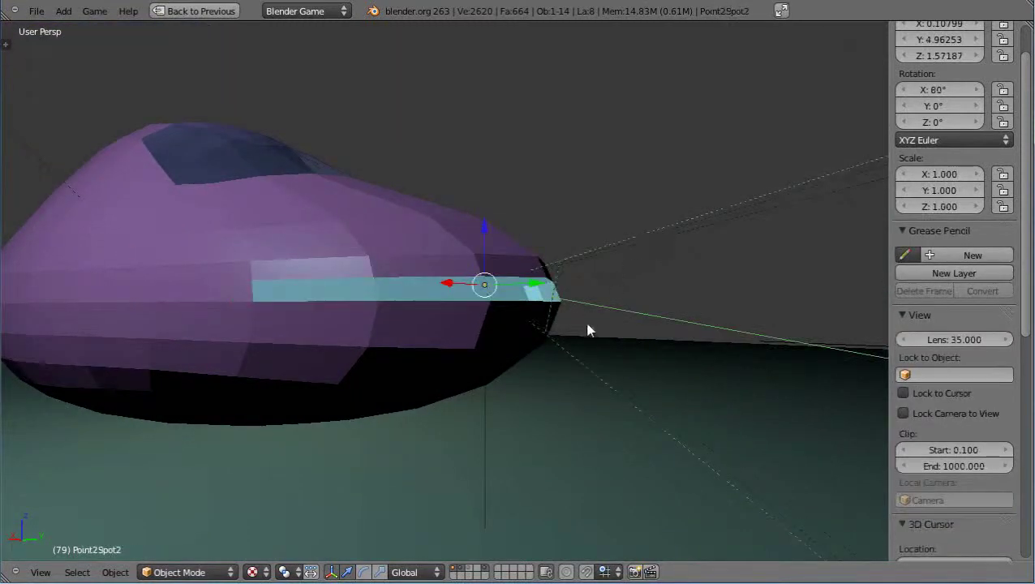
pyautogui.scroll(-3, 604, 336)
pyautogui.moveTo(569, 329); pyautogui.dragTo(569, 392, button='middle')
pyautogui.scroll(-2, 569, 392)
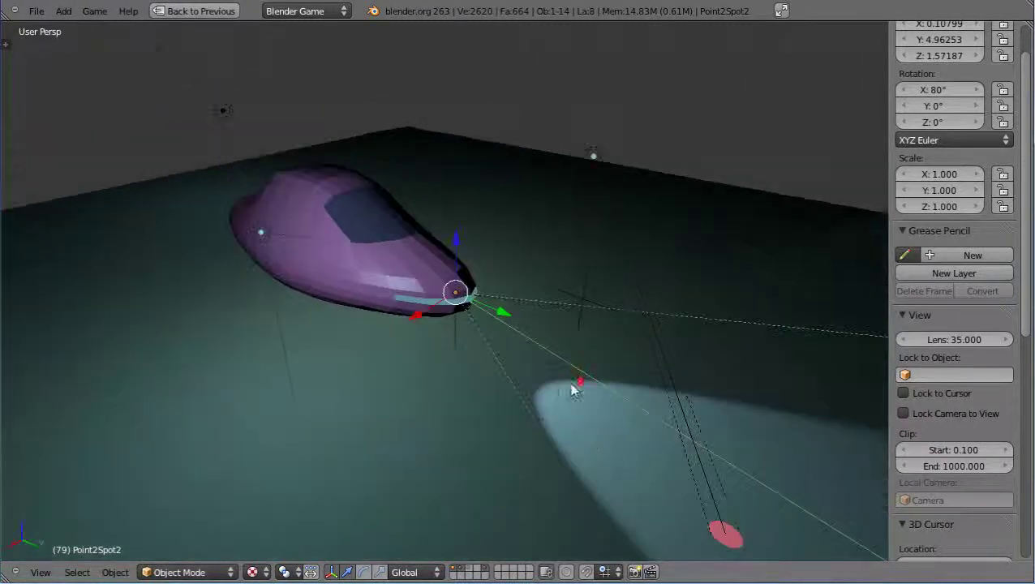
pyautogui.keyDown('shift'); pyautogui.moveTo(629, 446); pyautogui.dragTo(487, 299, button='middle'); pyautogui.keyUp('shift')
pyautogui.scroll(4, 608, 417)
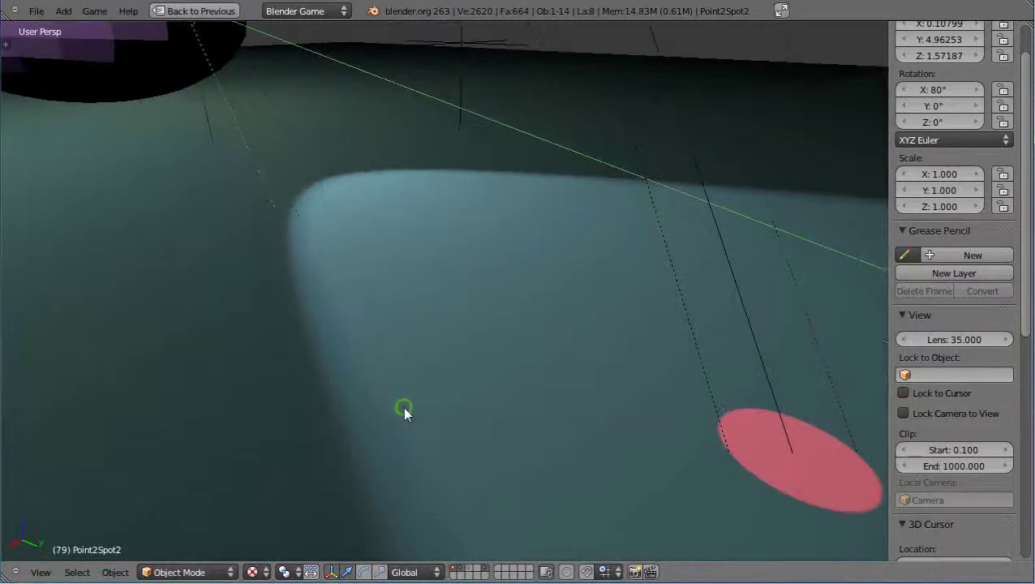
pyautogui.moveTo(404, 407); pyautogui.dragTo(433, 399, button='middle')
pyautogui.scroll(3, 439, 399)
pyautogui.scroll(-2, 434, 367)
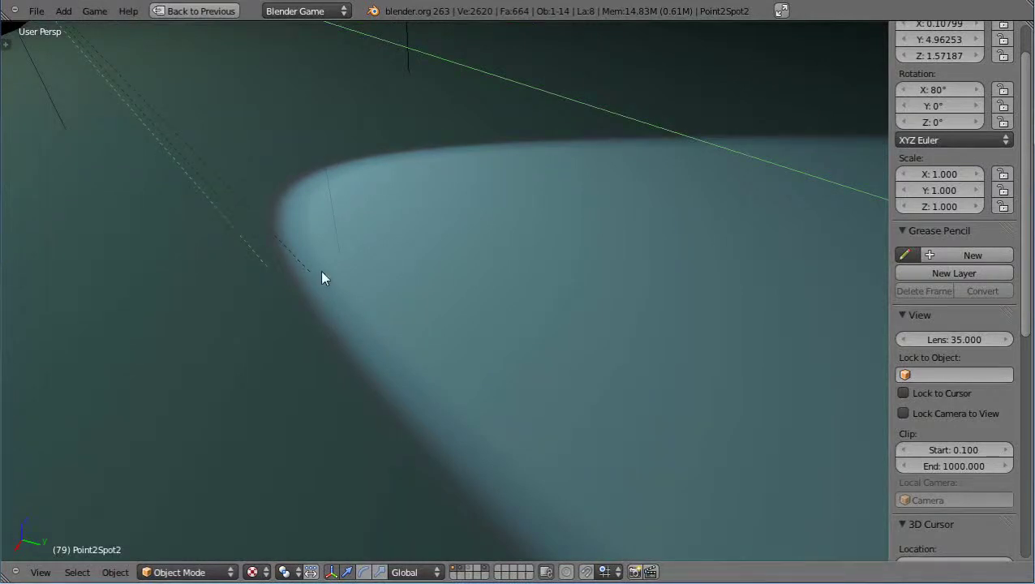
pyautogui.scroll(-3, 322, 272)
pyautogui.scroll(-3, 427, 356)
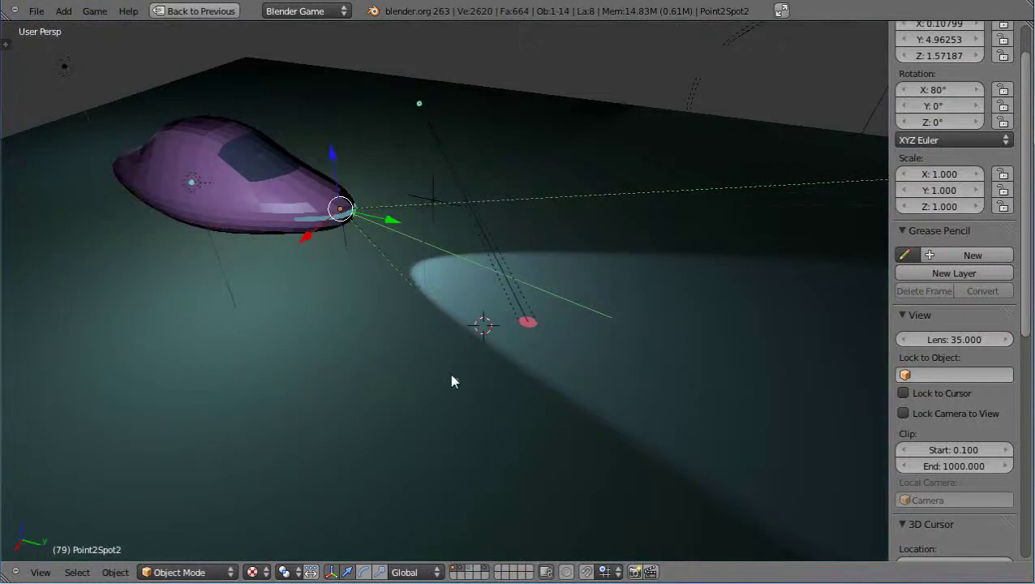
# - Compare the spot lamp's cone outline with the edge of its light pool from several angles and distances
pyautogui.scroll(-1, 455, 377)
pyautogui.moveTo(450, 385); pyautogui.dragTo(441, 374, button='middle')
pyautogui.scroll(3, 465, 321)
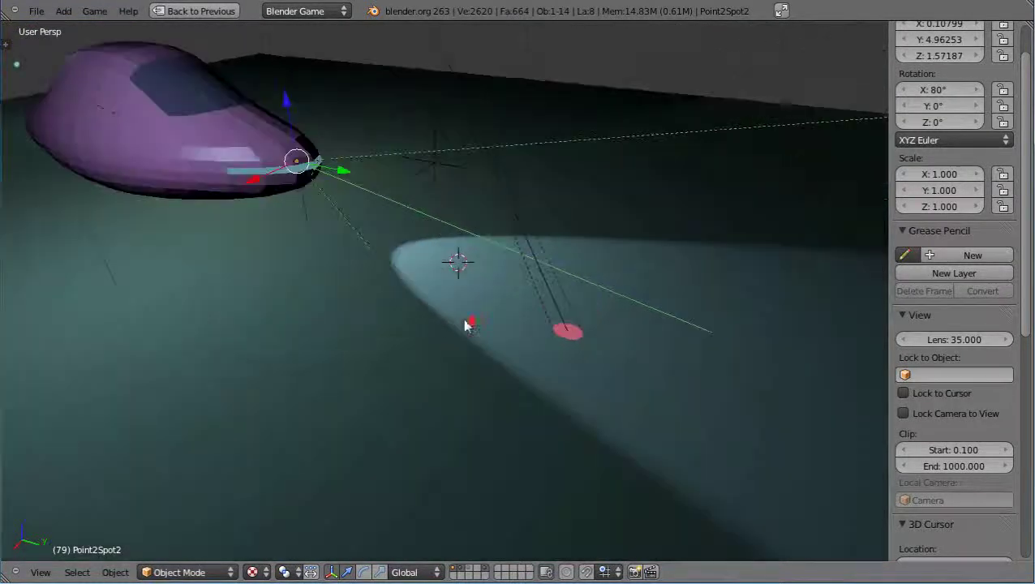
pyautogui.scroll(2, 455, 313)
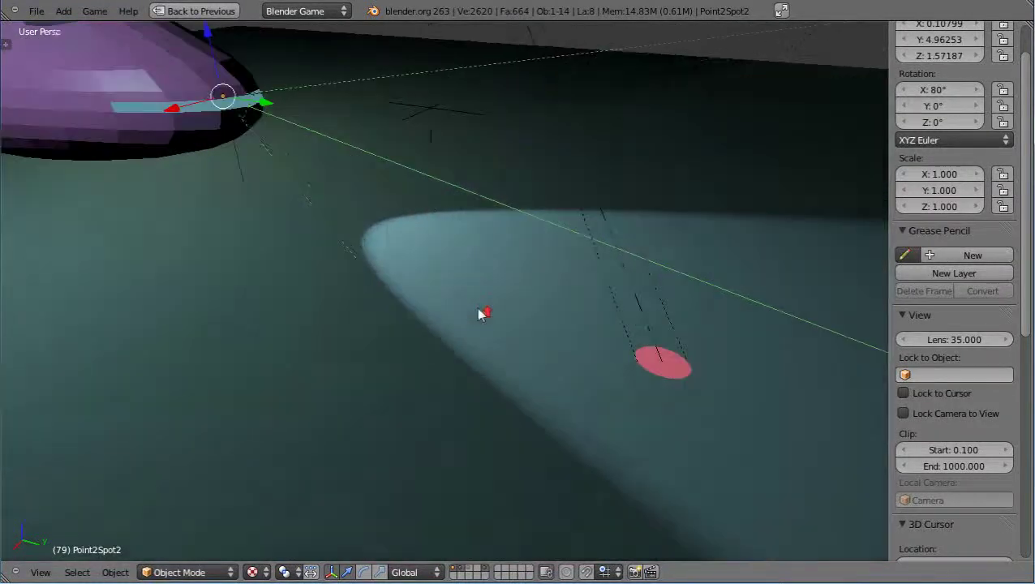
pyautogui.scroll(-4, 483, 311)
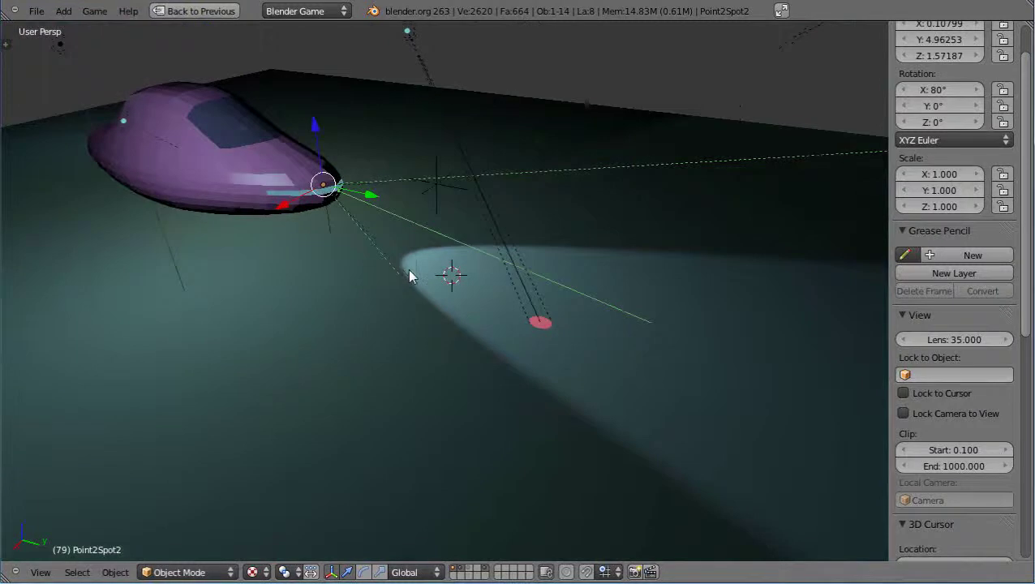
pyautogui.scroll(2, 453, 284)
pyautogui.scroll(-3, 454, 308)
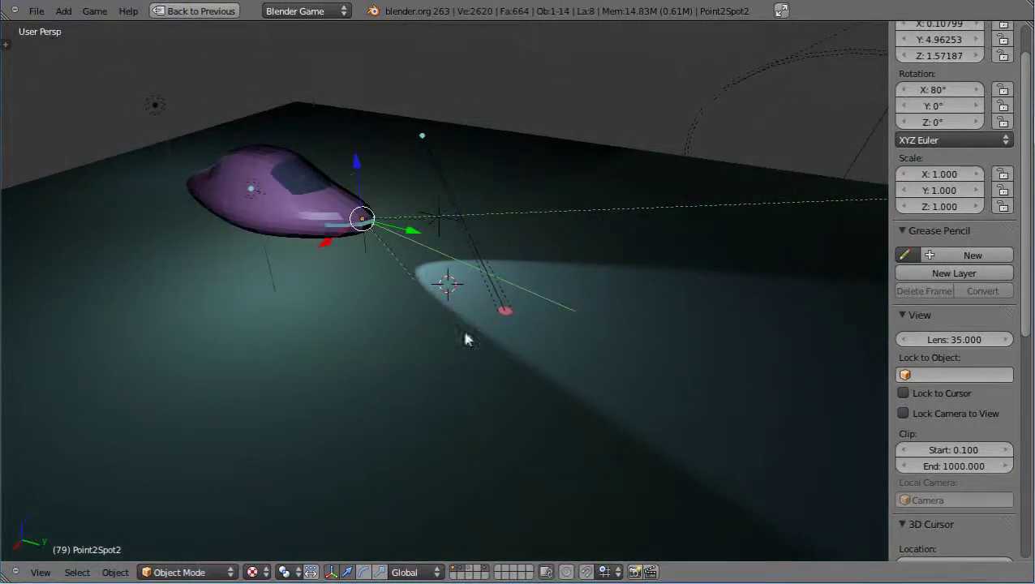
pyautogui.scroll(2, 462, 300)
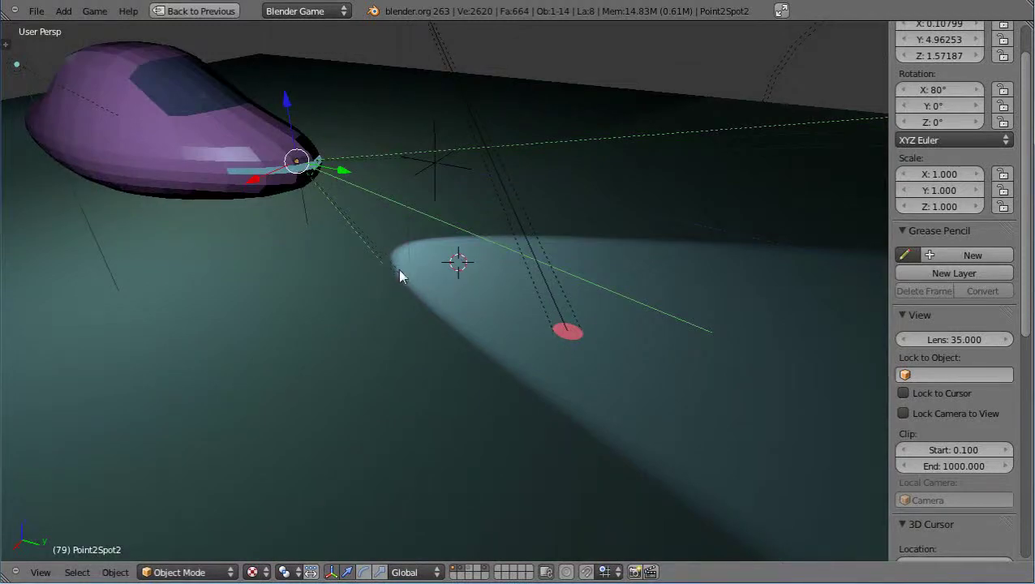
pyautogui.moveTo(400, 266); pyautogui.dragTo(419, 303, button='middle')
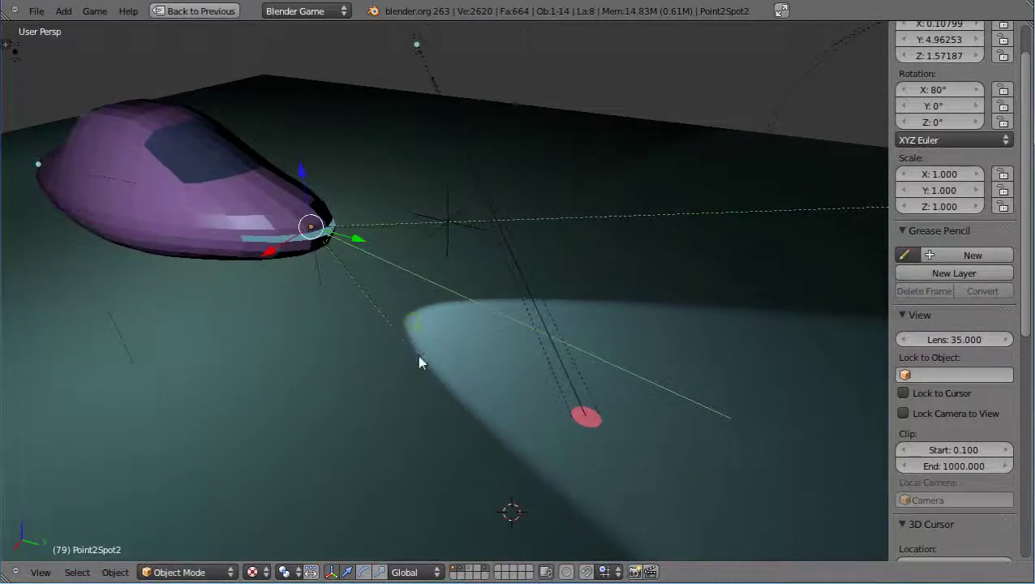
pyautogui.scroll(3, 418, 362)
pyautogui.scroll(1, 370, 375)
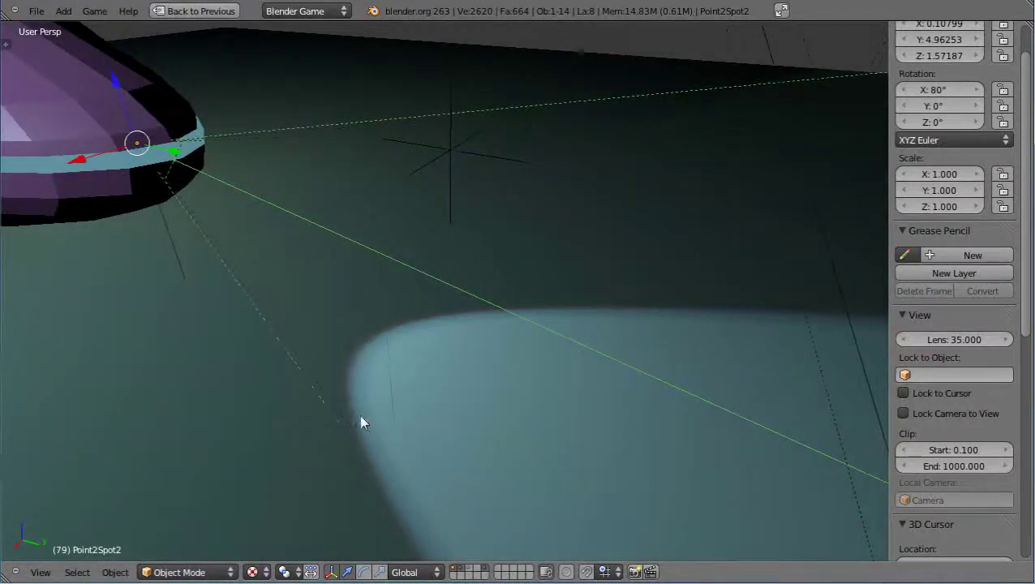
pyautogui.scroll(-6, 378, 305)
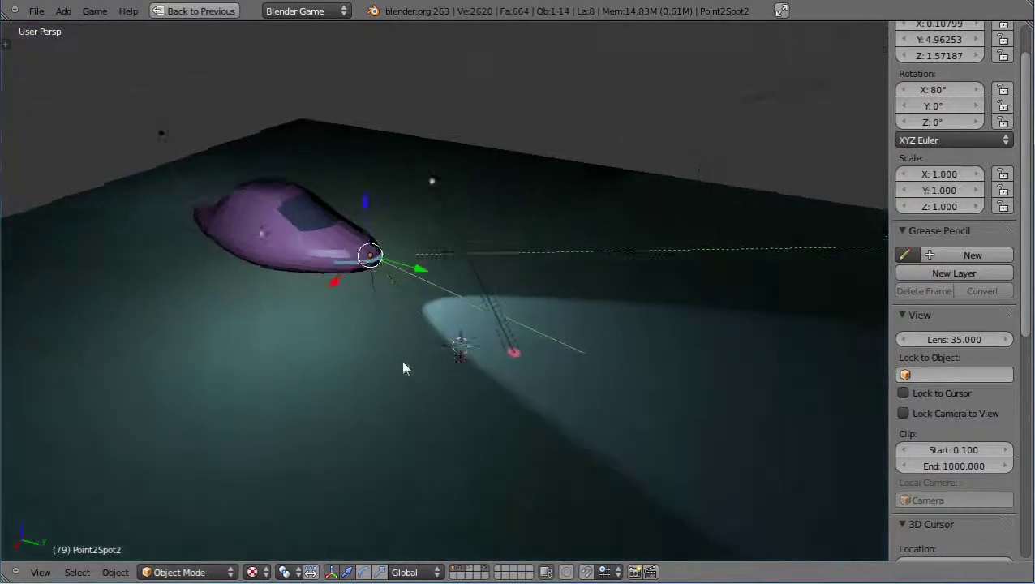
pyautogui.moveTo(404, 366); pyautogui.dragTo(300, 272, button='middle')
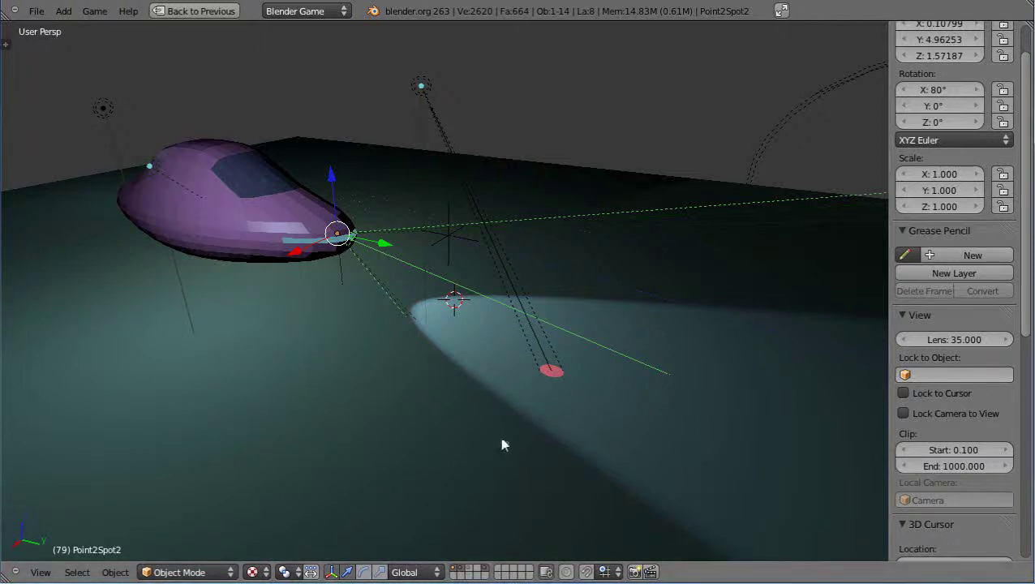
pyautogui.scroll(1, 502, 444)
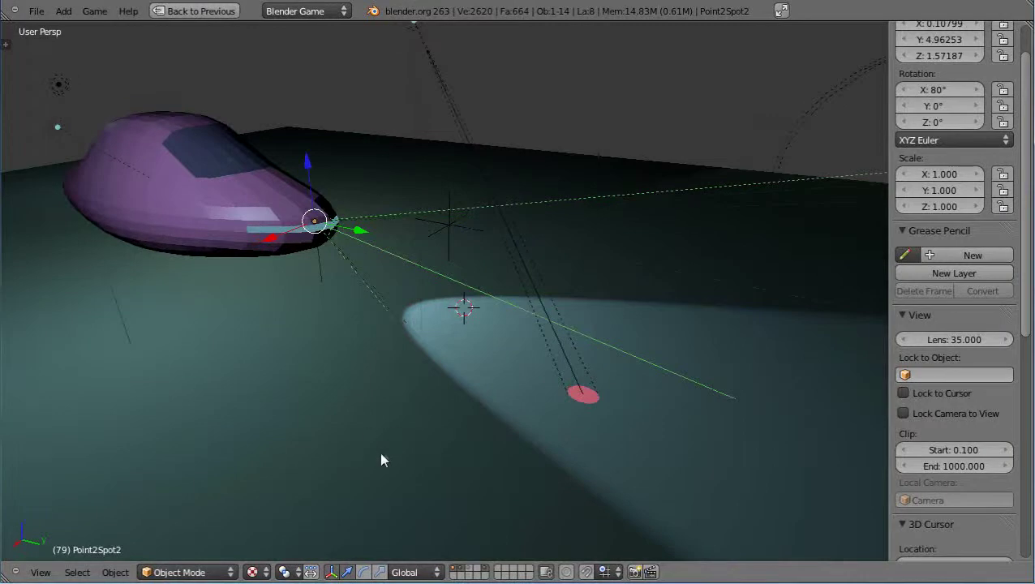
# - Play the animation in the free perspective view, select the stationary lamp above the plane's far edge, and stop playback
pyautogui.hotkey('alt', 'a')
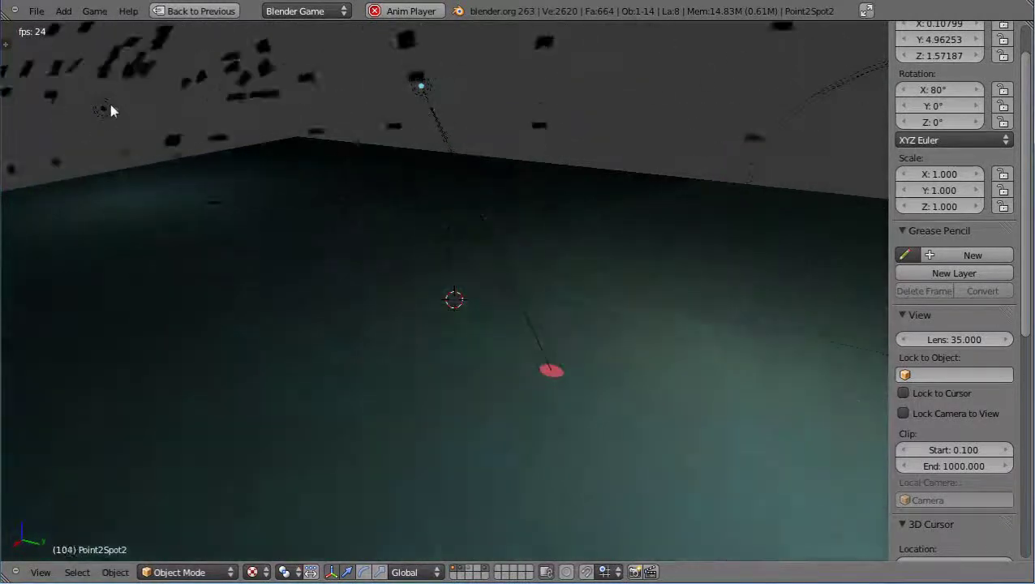
pyautogui.rightClick(102, 109)
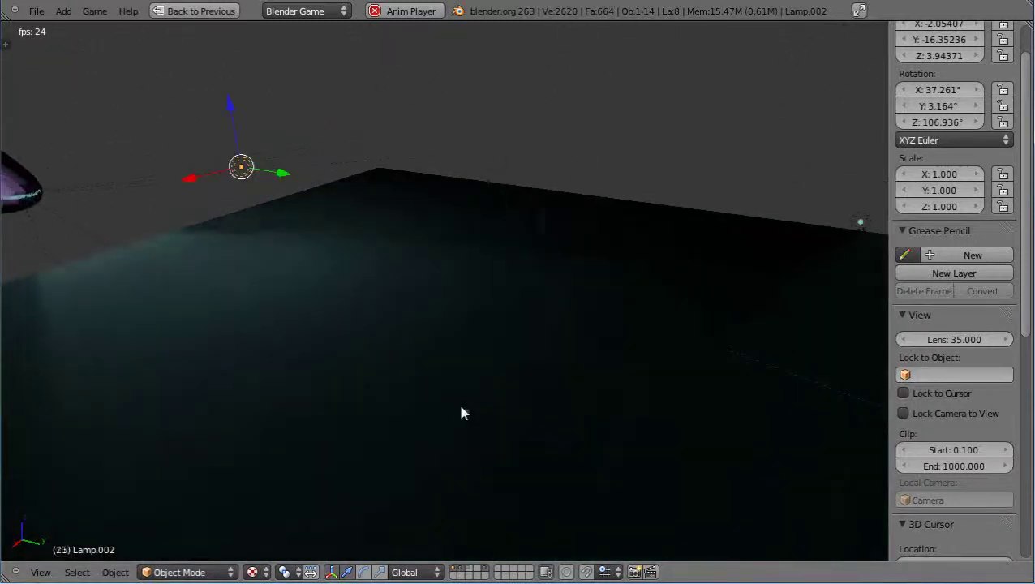
pyautogui.hotkey('alt', 'a')
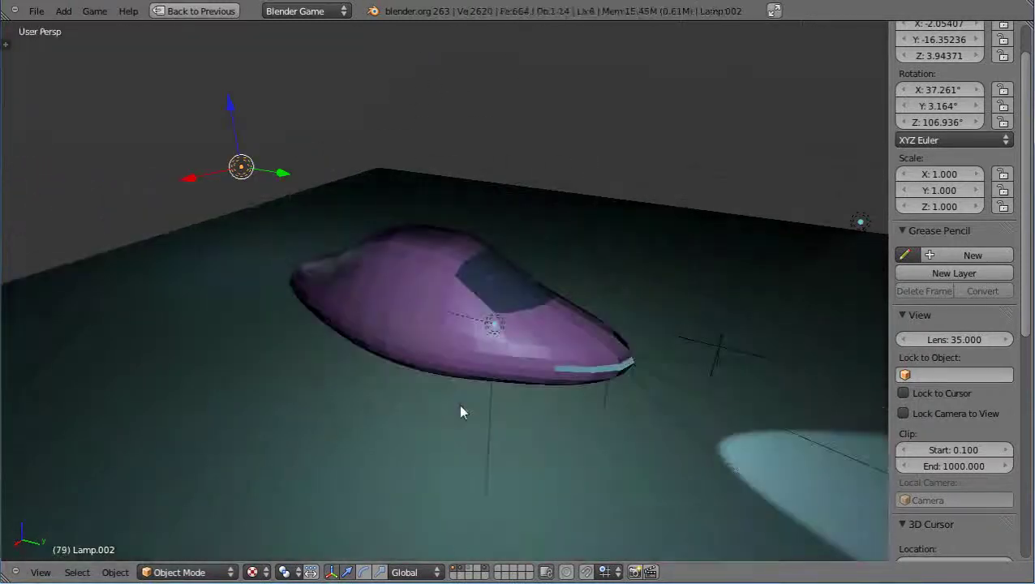
# - Select the highlight lamp beside the pod's body
pyautogui.scroll(-3, 522, 398)
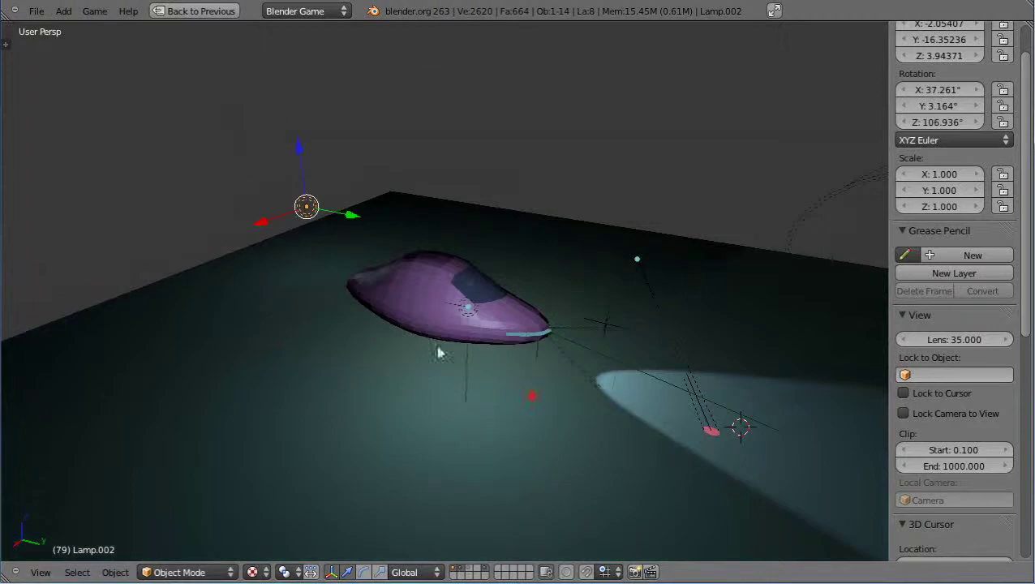
pyautogui.rightClick(469, 310)
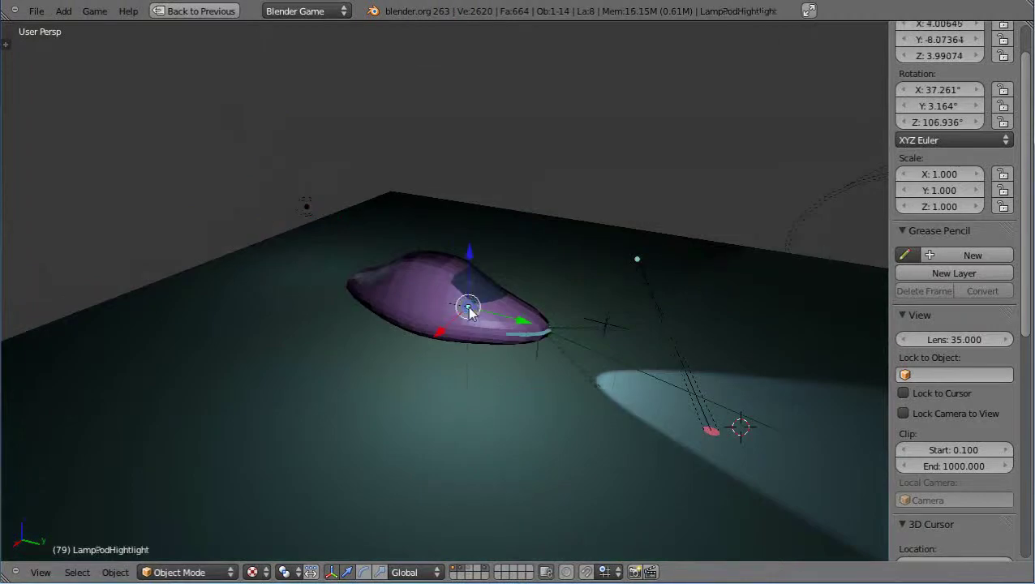
# - Step the animation back and forth through the pod's approach and examine how the highlight lamp travels with the pod and lights its side
pyautogui.press('Left')
pyautogui.press('Left')
pyautogui.press('Left')
pyautogui.press('Left')
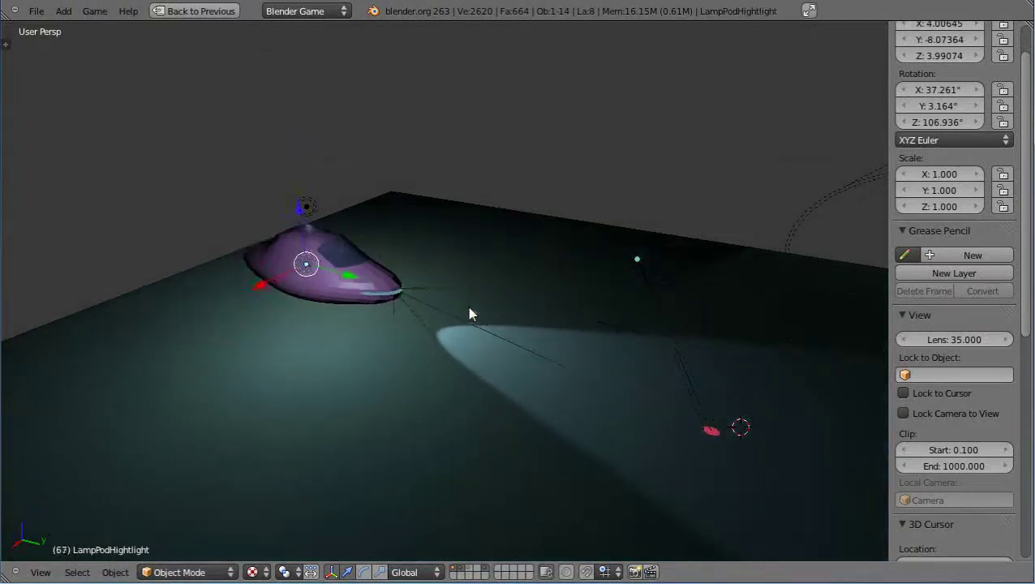
pyautogui.press('Right')
pyautogui.press('Right')
pyautogui.press('Right')
pyautogui.press('Right')
pyautogui.press('Right')
pyautogui.press('Right')
pyautogui.press('Right')
pyautogui.press('Right')
pyautogui.press('Left')
pyautogui.press('Left')
pyautogui.press('Left')
pyautogui.press('Left')
pyautogui.press('Left')
pyautogui.press('Left')
pyautogui.press('Left')
pyautogui.press('Left')
pyautogui.press('Left')
pyautogui.press('Left')
pyautogui.press('Left')
pyautogui.press('Left')
pyautogui.press('Left')
pyautogui.press('Left')
pyautogui.press('Left')
pyautogui.press('Left')
pyautogui.press('Left')
pyautogui.press('Left')
pyautogui.press('Left')
pyautogui.press('Left')
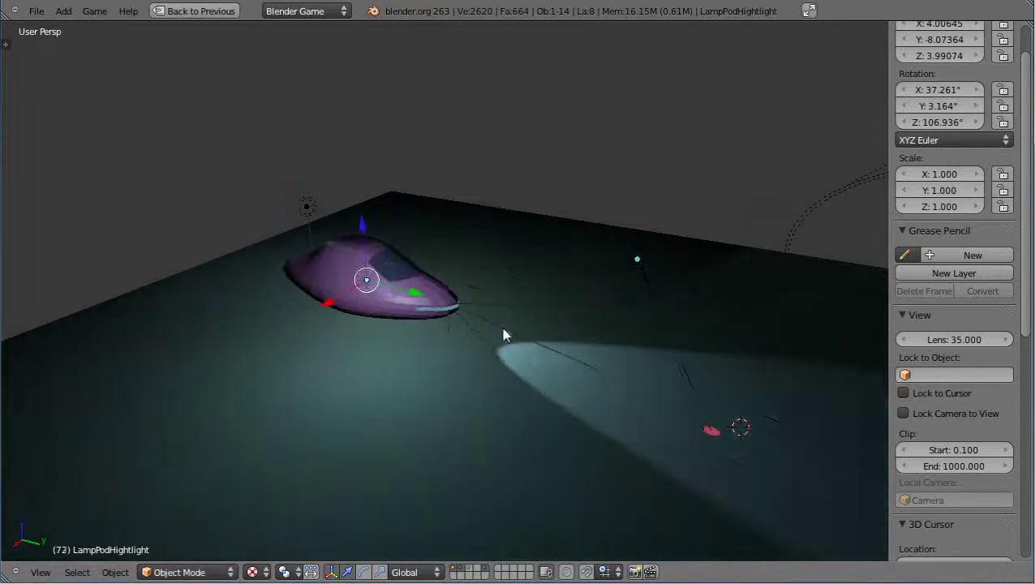
pyautogui.press('Right')
pyautogui.press('Right')
pyautogui.press('Right')
pyautogui.press('Right')
pyautogui.press('Right')
pyautogui.press('Right')
pyautogui.press('Right')
pyautogui.press('Right')
pyautogui.press('Right')
pyautogui.press('Right')
pyautogui.press('Right')
pyautogui.press('Right')
pyautogui.press('Right')
pyautogui.press('Right')
pyautogui.press('Right')
pyautogui.press('Right')
pyautogui.press('Right')
pyautogui.press('Right')
pyautogui.press('Right')
pyautogui.press('Right')
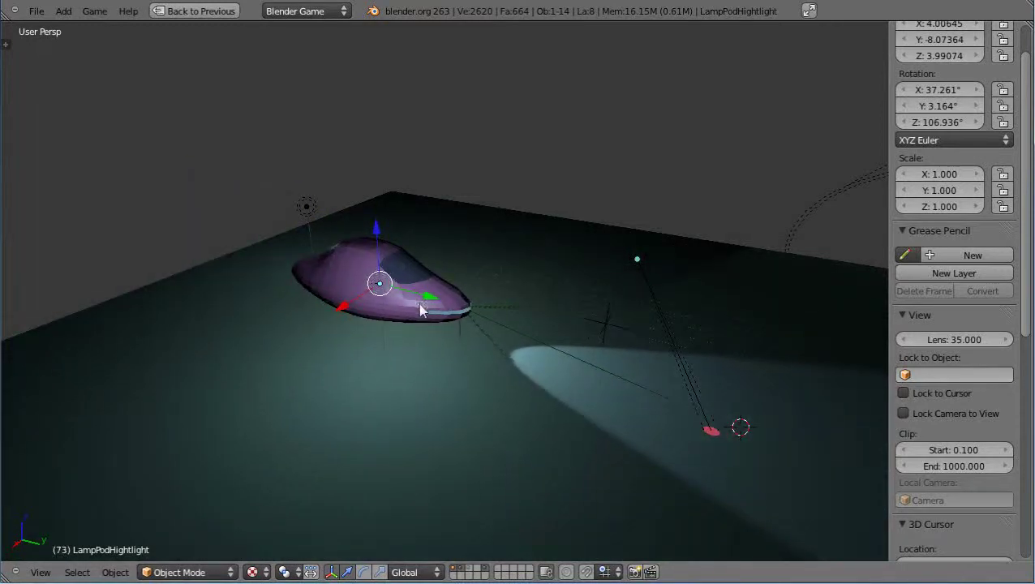
pyautogui.press('Right')
pyautogui.press('Right')
pyautogui.press('Right')
pyautogui.press('Right')
pyautogui.press('Right')
pyautogui.press('Right')
pyautogui.press('Right')
pyautogui.press('Right')
pyautogui.press('Right')
pyautogui.press('Right')
pyautogui.press('Right')
pyautogui.press('Right')
pyautogui.press('Right')
pyautogui.press('Right')
pyautogui.press('Right')
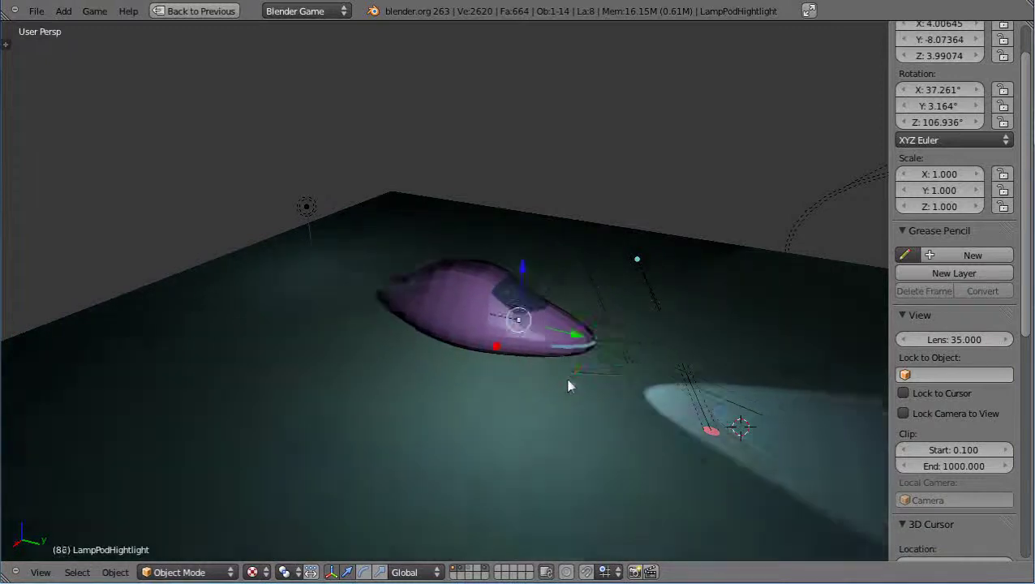
pyautogui.press('Left')
pyautogui.press('Left')
pyautogui.press('Left')
pyautogui.press('Left')
pyautogui.press('Left')
pyautogui.press('Left')
pyautogui.press('Left')
pyautogui.press('Left')
pyautogui.press('Left')
pyautogui.press('Left')
pyautogui.press('Left')
pyautogui.press('Left')
pyautogui.press('Left')
pyautogui.press('Left')
pyautogui.press('Left')
pyautogui.press('Left')
pyautogui.press('Left')
pyautogui.press('Left')
pyautogui.press('Left')
pyautogui.press('Left')
pyautogui.press('Left')
pyautogui.press('Left')
pyautogui.press('Left')
pyautogui.press('Left')
pyautogui.press('Left')
pyautogui.press('Left')
pyautogui.press('Left')
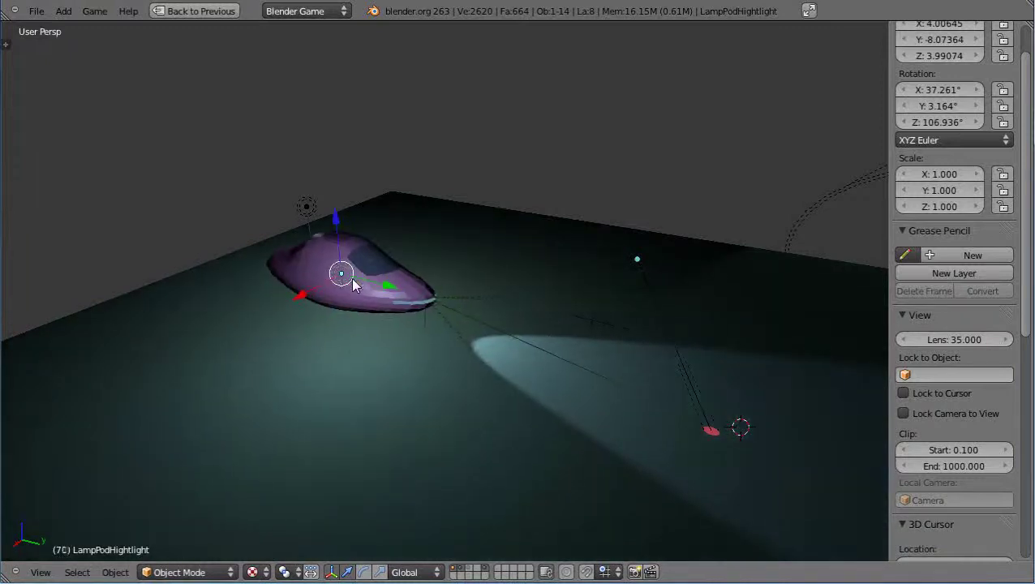
pyautogui.press('Right')
pyautogui.press('Right')
pyautogui.press('Right')
pyautogui.press('Right')
pyautogui.press('Right')
pyautogui.press('Right')
pyautogui.press('Right')
pyautogui.press('Right')
pyautogui.press('Right')
pyautogui.press('Right')
pyautogui.press('Right')
pyautogui.press('Right')
pyautogui.press('Right')
pyautogui.press('Right')
pyautogui.press('Right')
pyautogui.press('Right')
pyautogui.press('Right')
pyautogui.press('Right')
pyautogui.press('Right')
pyautogui.press('Right')
pyautogui.press('Right')
pyautogui.press('Right')
pyautogui.press('Right')
pyautogui.press('Right')
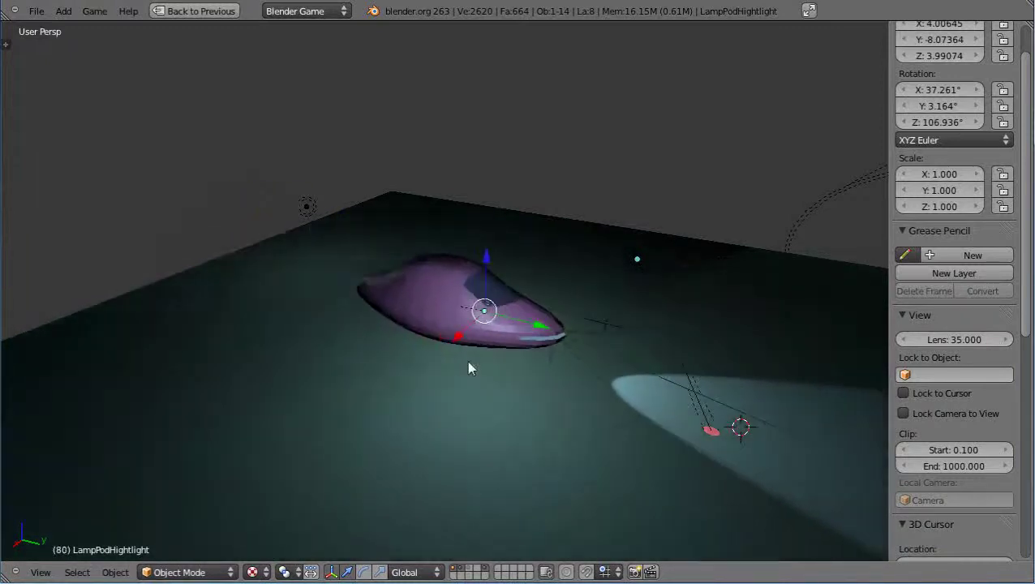
pyautogui.press('Left')
pyautogui.press('Left')
pyautogui.press('Left')
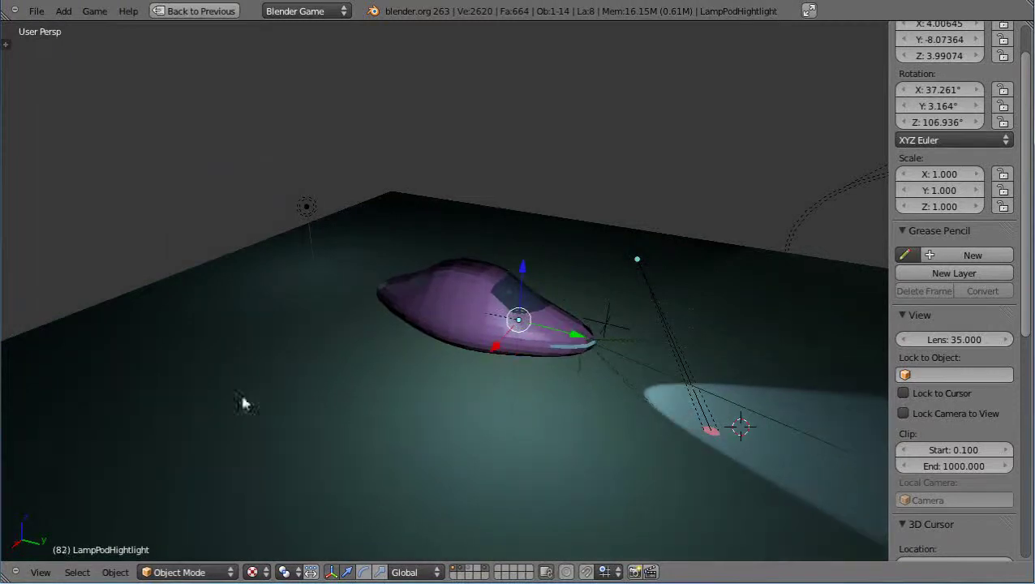
pyautogui.press('Left')
pyautogui.press('Left')
pyautogui.press('Left')
pyautogui.press('Left')
pyautogui.press('Left')
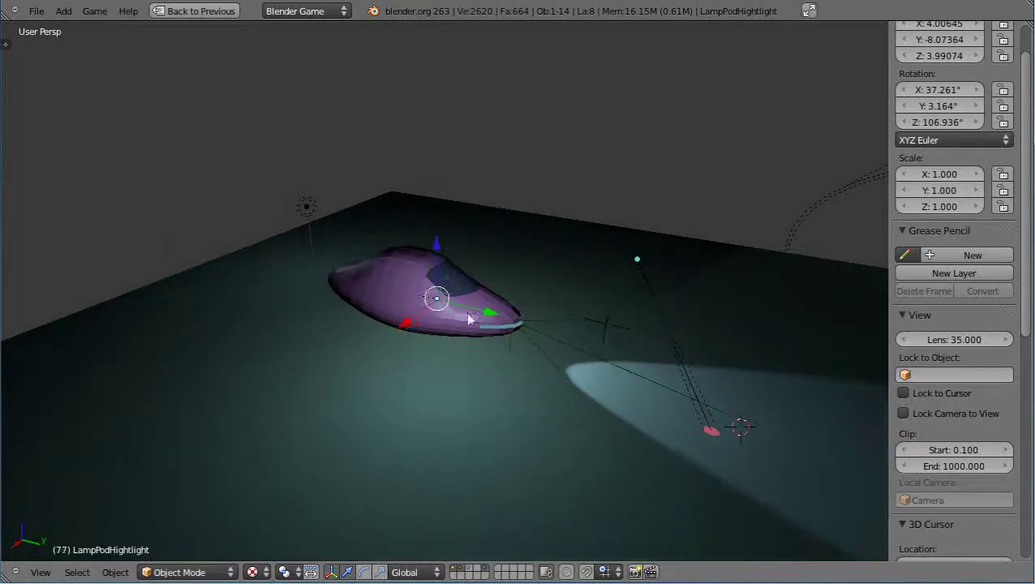
pyautogui.press('Left')
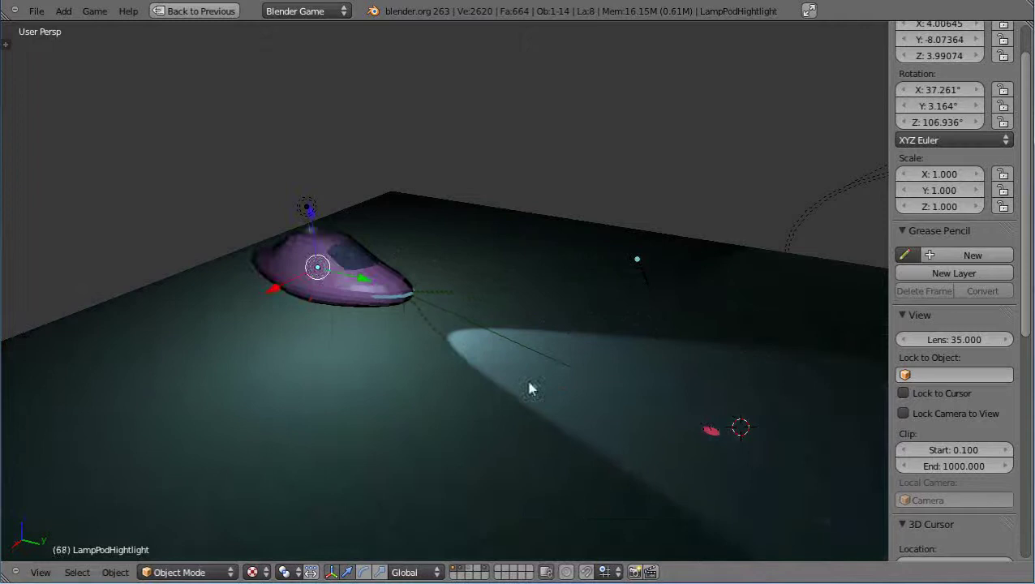
# - Advance the animation to frame 74, select the transport pod body, and examine the light strip on its nose up close
pyautogui.press('Up')
pyautogui.press('Right')
pyautogui.press('Right')
pyautogui.press('Right')
pyautogui.press('Right')
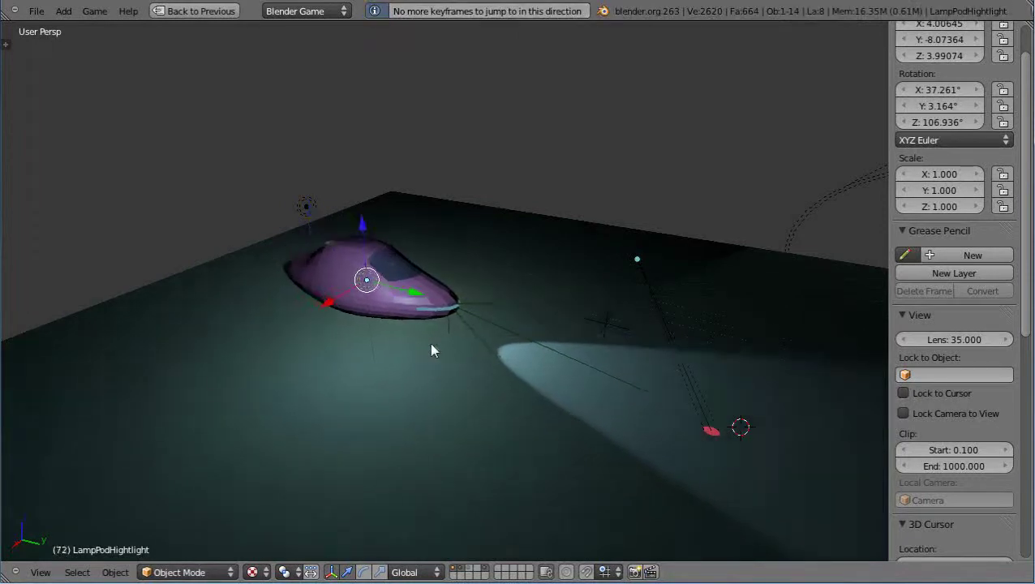
pyautogui.press('Right')
pyautogui.press('Right')
pyautogui.rightClick(411, 317)
pyautogui.scroll(3, 415, 317)
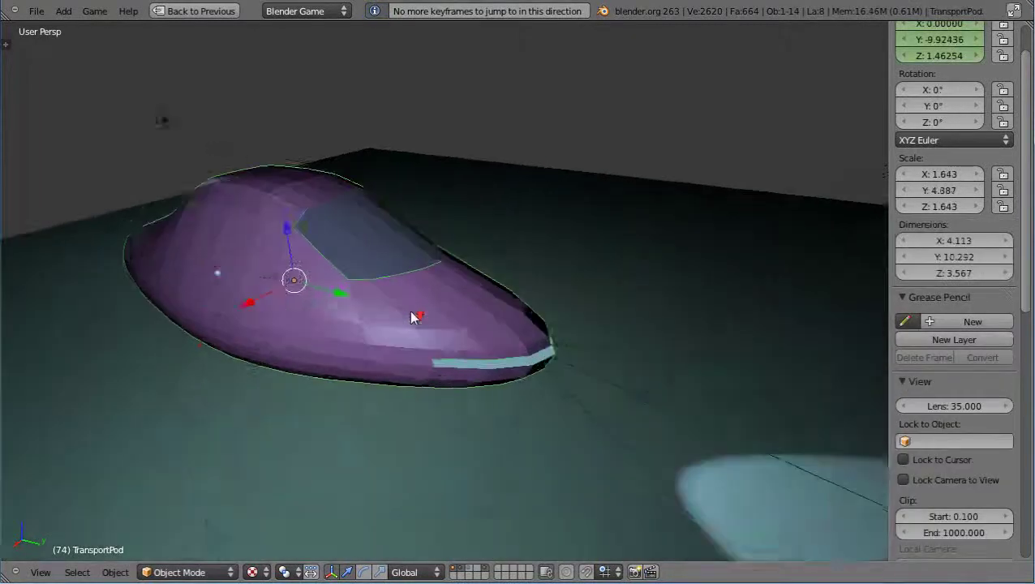
pyautogui.scroll(1, 411, 317)
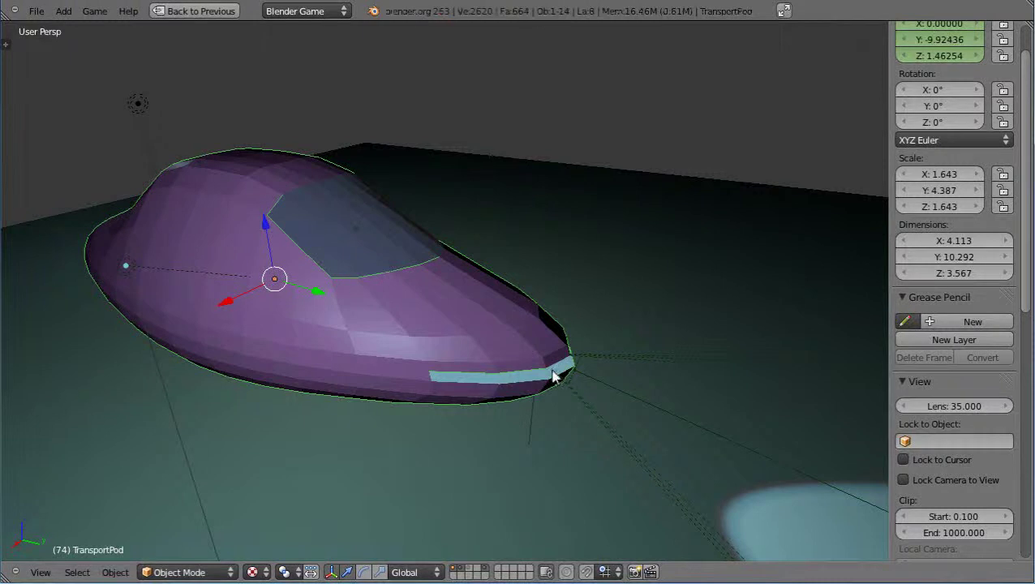
pyautogui.scroll(-1, 533, 377)
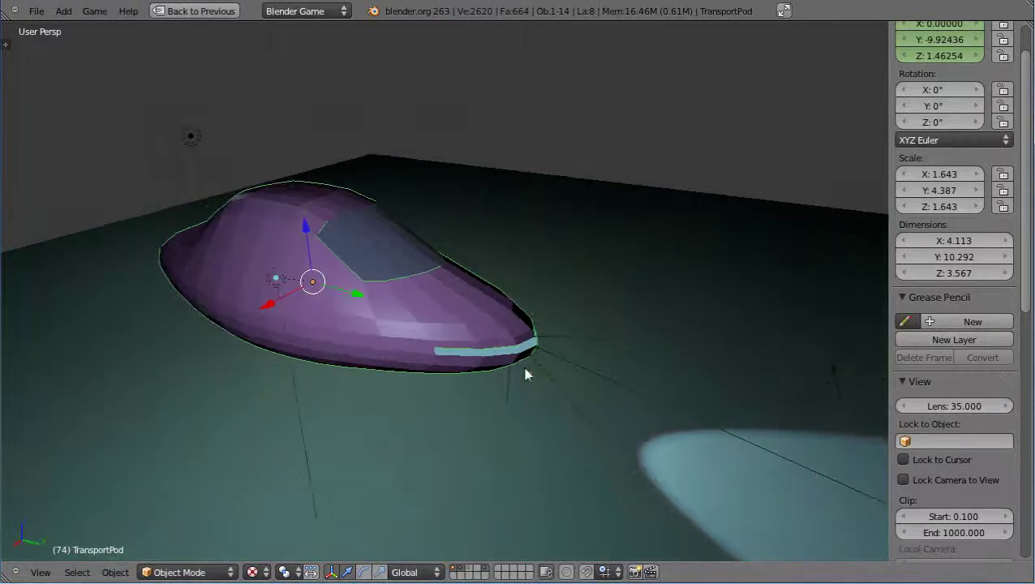
pyautogui.scroll(1, 527, 374)
# - Select the pod's windshield and examine its finely divided mesh against the surrounding body up close
pyautogui.rightClick(334, 247)
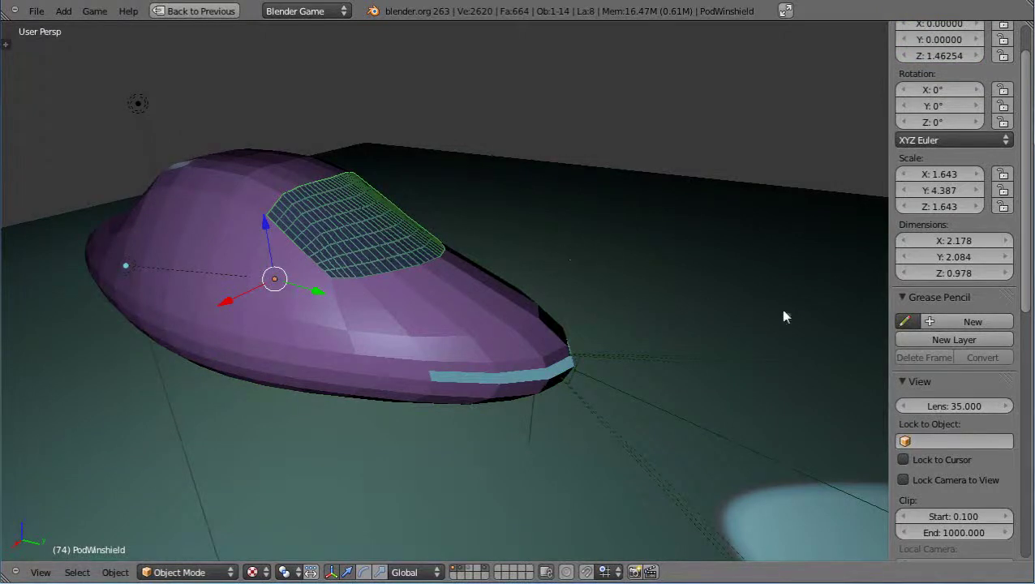
pyautogui.scroll(4, 848, 286)
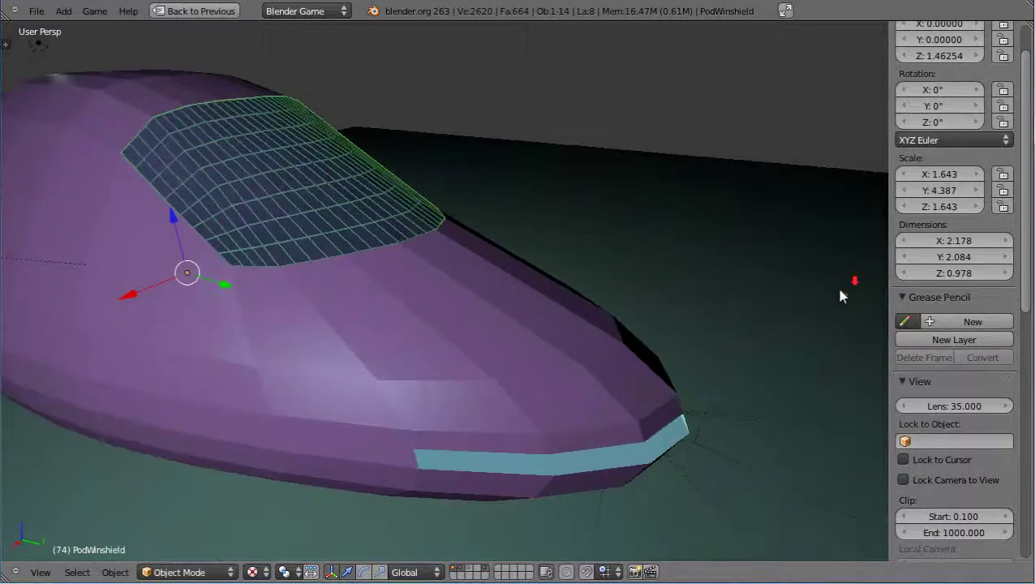
pyautogui.scroll(-3, 852, 284)
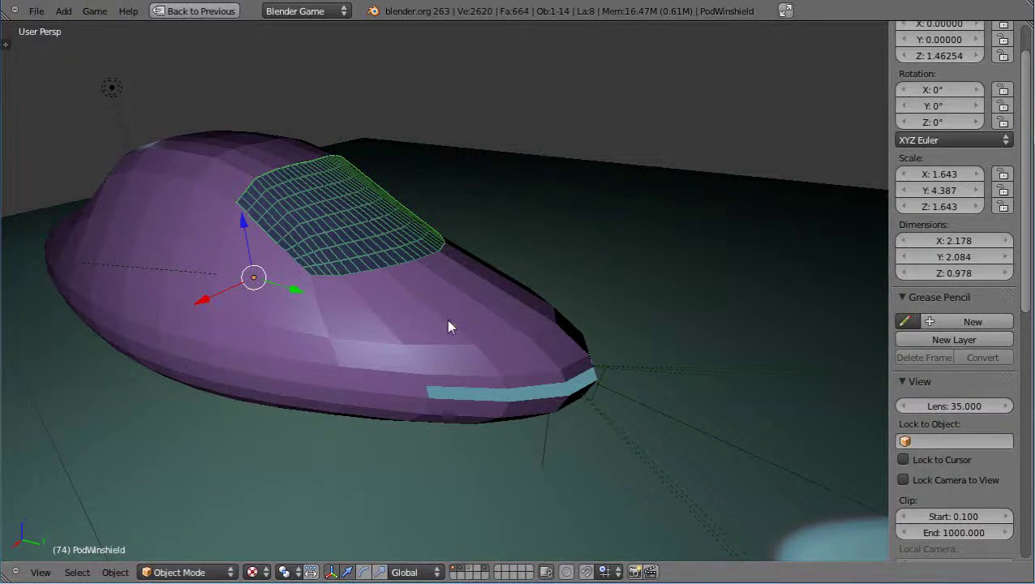
# - Play the animation into the pod's explosion, stop it at frame 97, and examine the windshield and body fragments up close
pyautogui.hotkey('alt', 'a')
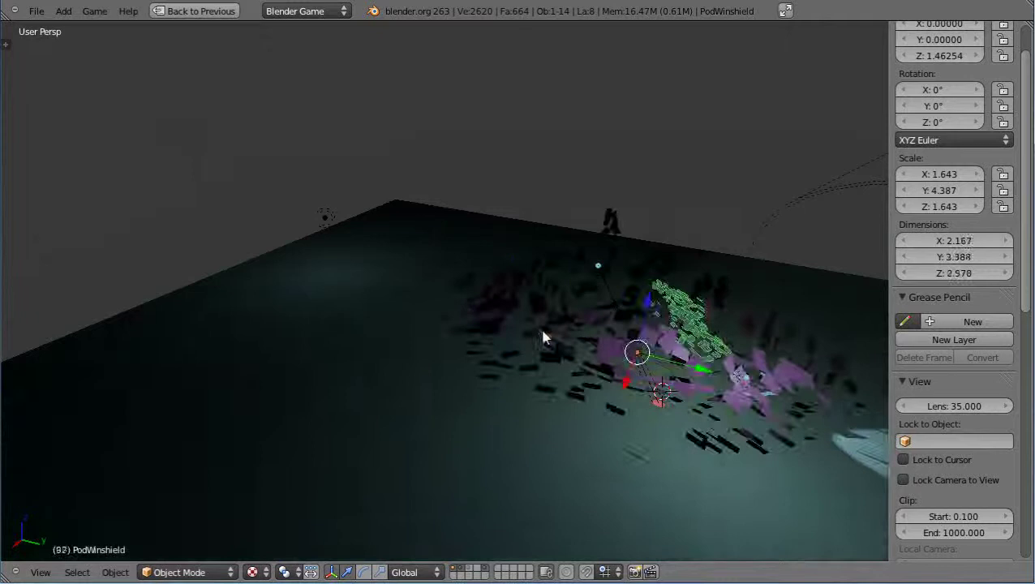
pyautogui.hotkey('alt', 'a')
pyautogui.keyDown('shift'); pyautogui.moveTo(611, 362); pyautogui.dragTo(350, 353, button='middle'); pyautogui.keyUp('shift')
pyautogui.scroll(3, 369, 359)
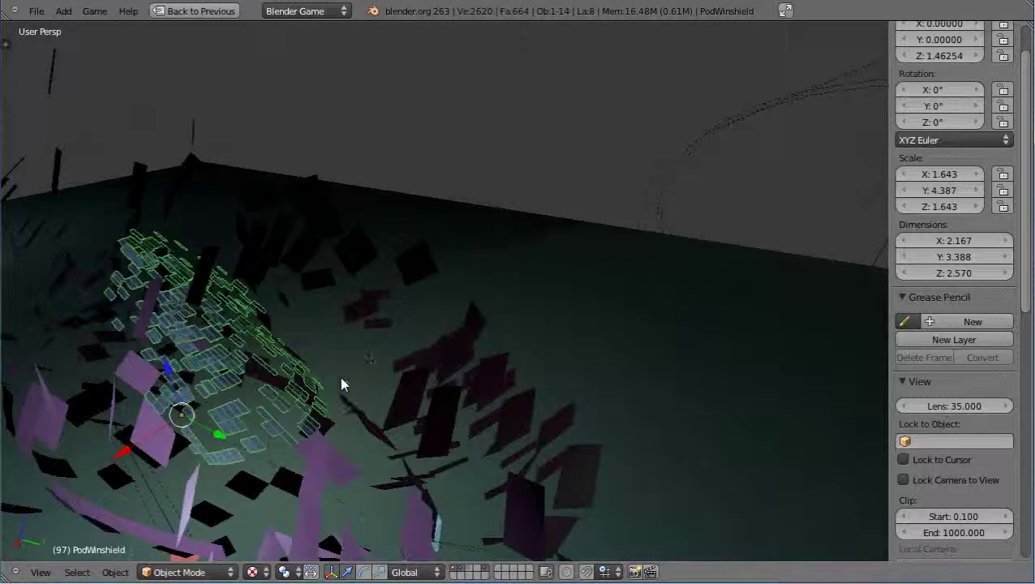
pyautogui.scroll(-1, 342, 378)
# - Step back and forth through the explosion frames up to frame 102 and examine how the windshield and body fragments scatter
pyautogui.press('Right')
pyautogui.press('Right')
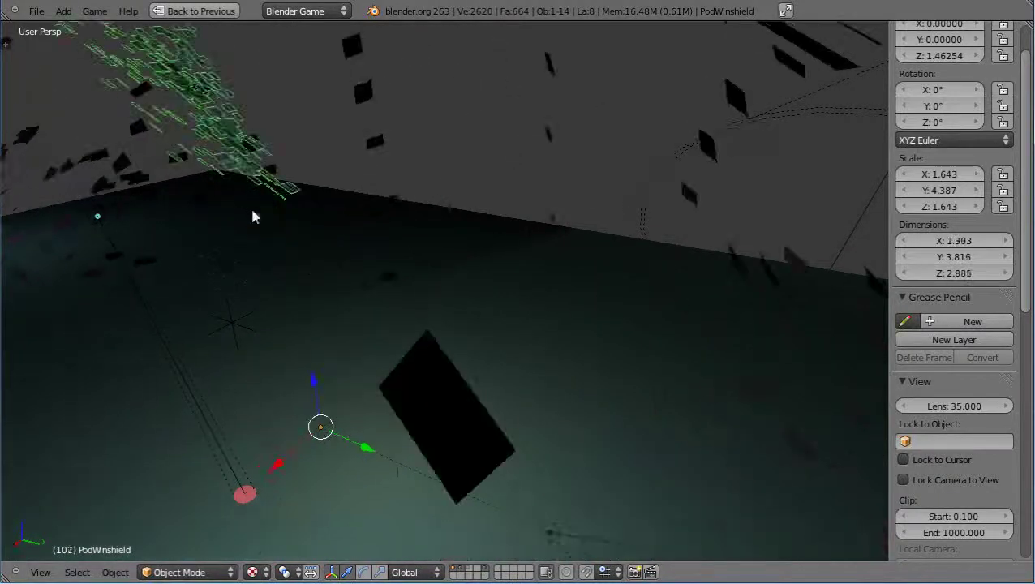
pyautogui.scroll(-3, 255, 216)
pyautogui.press('Up')
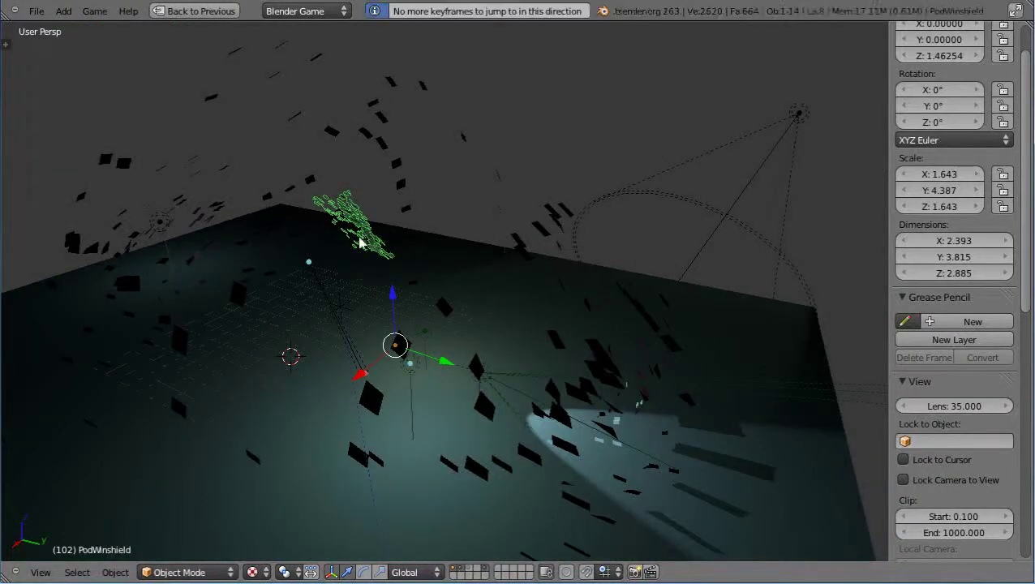
pyautogui.press('Left')
pyautogui.press('Left')
pyautogui.press('Left')
pyautogui.press('Left')
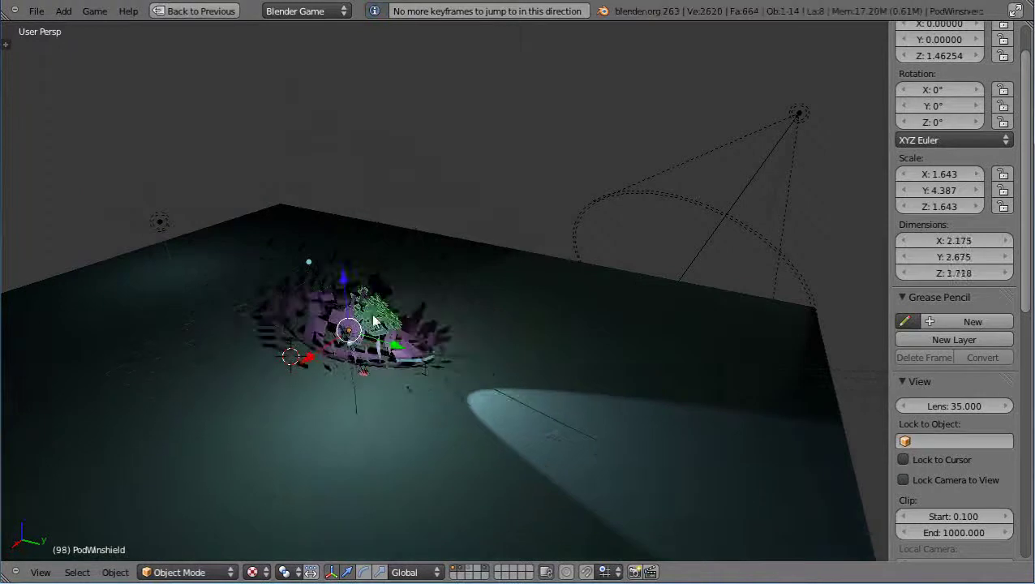
pyautogui.press('Right')
pyautogui.press('Right')
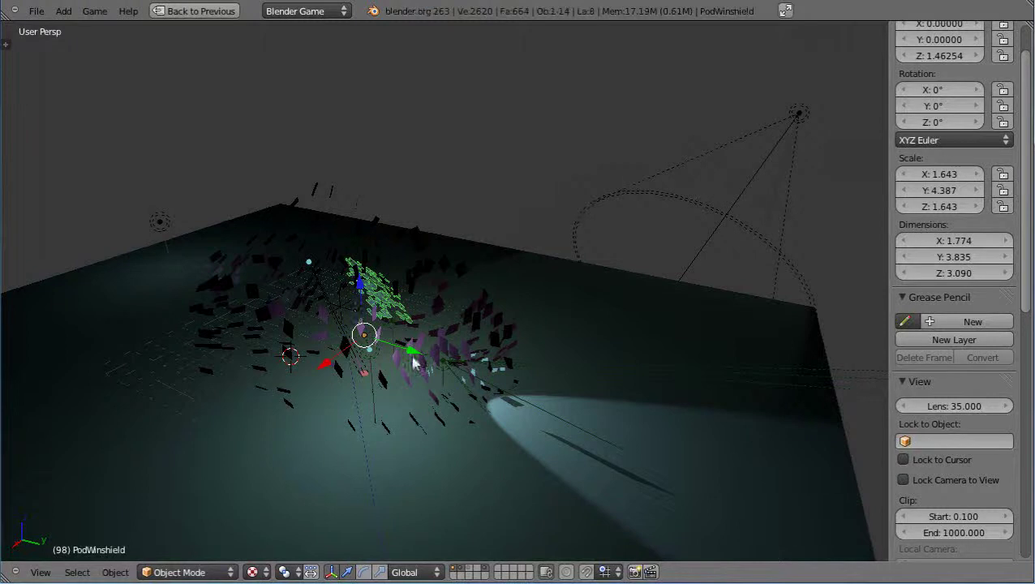
# - Step the animation back to frame 95 and examine the intact pod body and windshield up close
pyautogui.press('Left')
pyautogui.press('Left')
pyautogui.press('Left')
pyautogui.scroll(6, 385, 364)
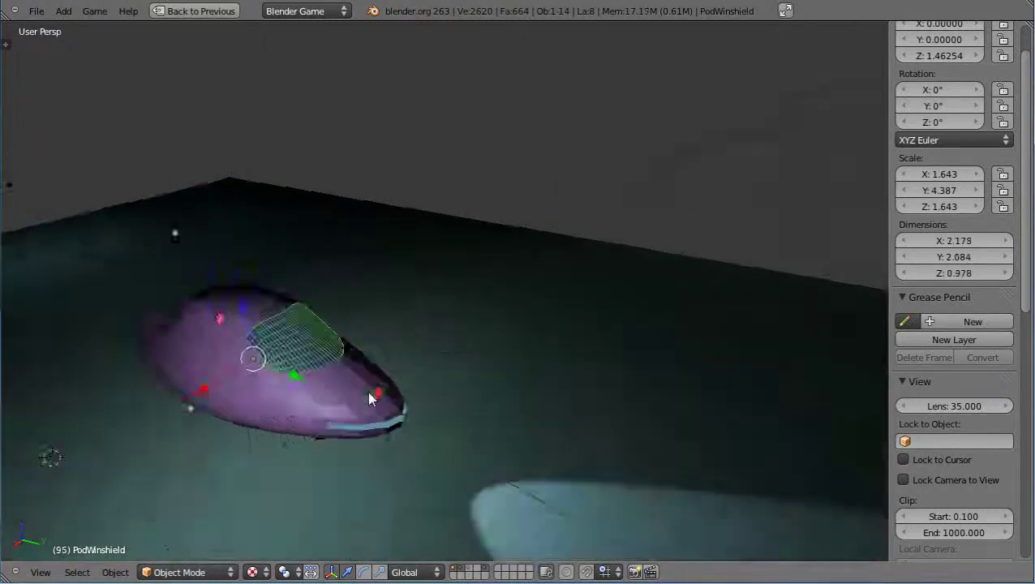
pyautogui.scroll(-2, 203, 442)
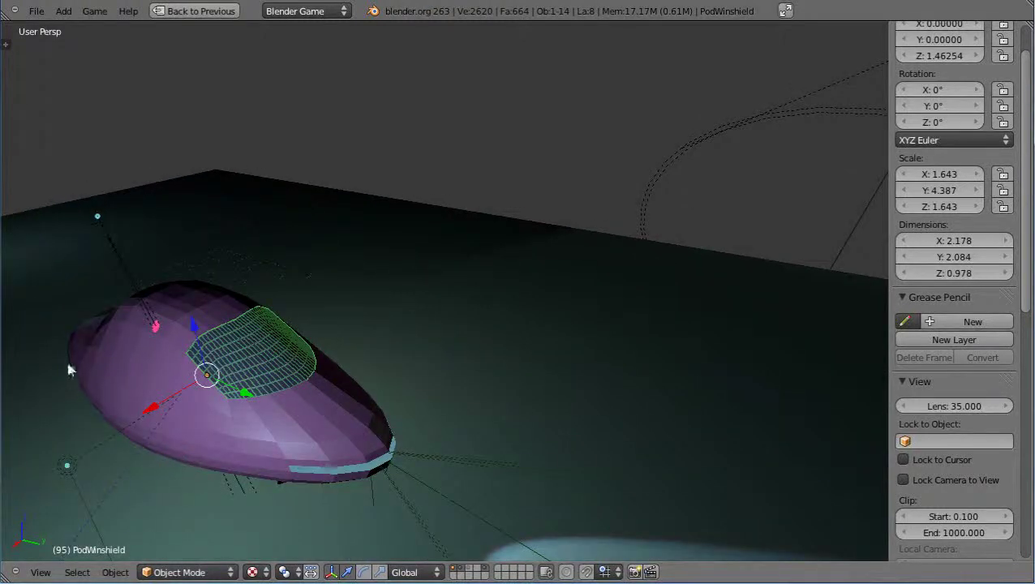
# - Step the animation forward from frame 95 to frame 105 and examine how the windshield and body fragments fly apart
pyautogui.press('Right')
pyautogui.press('Right')
pyautogui.press('Right')
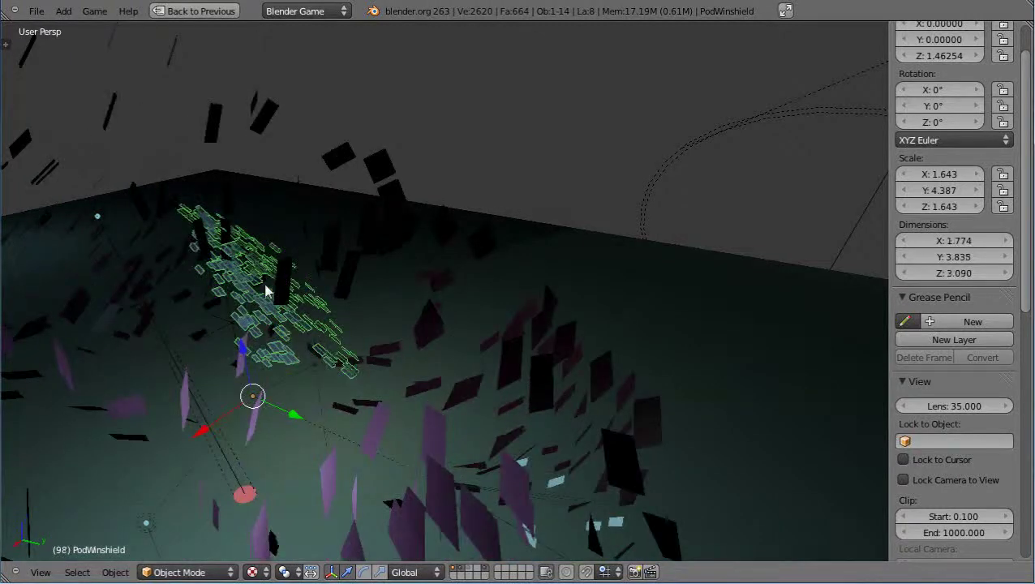
pyautogui.press('Right')
pyautogui.press('Right')
pyautogui.press('Right')
pyautogui.press('Right')
pyautogui.press('Right')
pyautogui.press('Right')
pyautogui.press('Right')
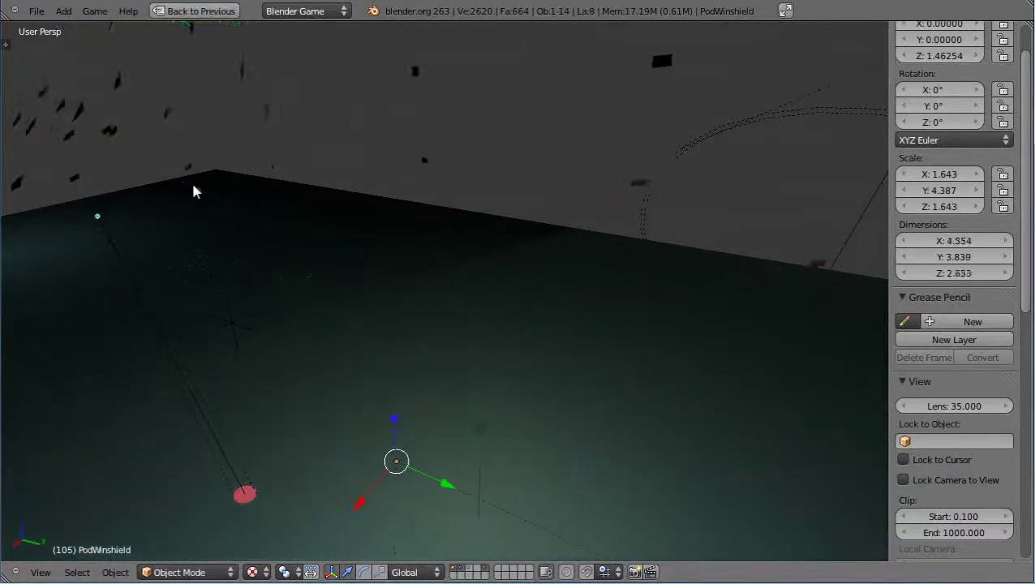
# - Step the animation back through the explosion to frame 92, where the pod is whole, and examine it up close
pyautogui.press('Up')
pyautogui.press('Left')
pyautogui.press('Left')
pyautogui.press('Left')
pyautogui.press('Left')
pyautogui.press('Left')
pyautogui.press('Left')
pyautogui.press('Left')
pyautogui.press('Left')
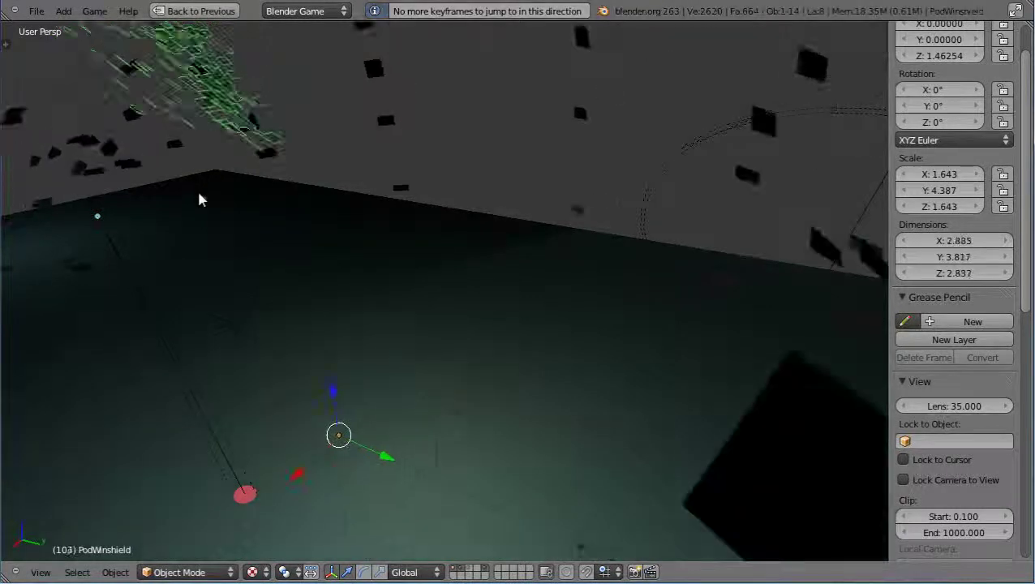
pyautogui.press('Left')
pyautogui.press('Left')
pyautogui.press('Left')
pyautogui.press('Left')
pyautogui.press('Left')
pyautogui.press('Left')
pyautogui.scroll(-3, 235, 284)
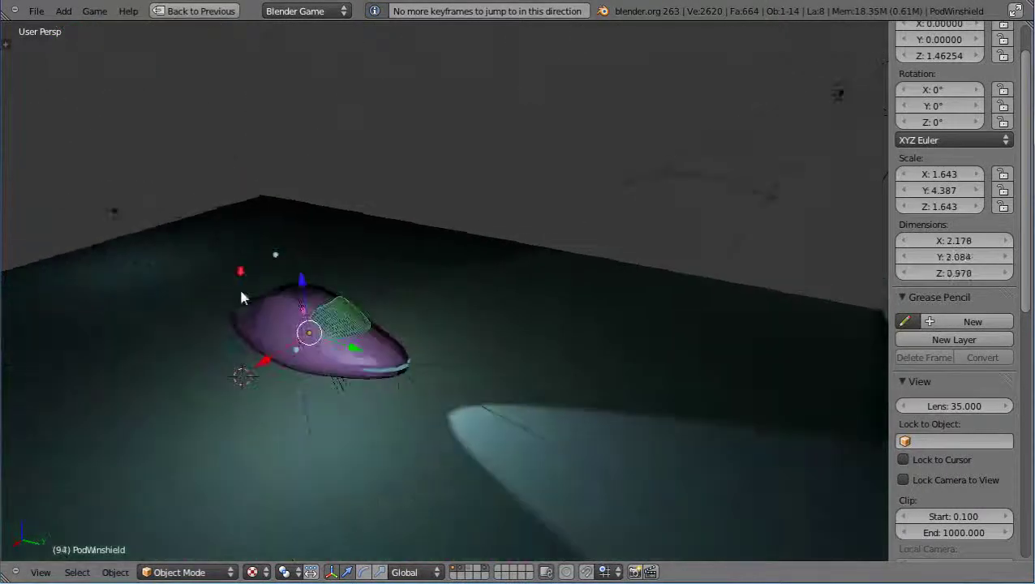
pyautogui.press('Right')
pyautogui.scroll(3, 355, 415)
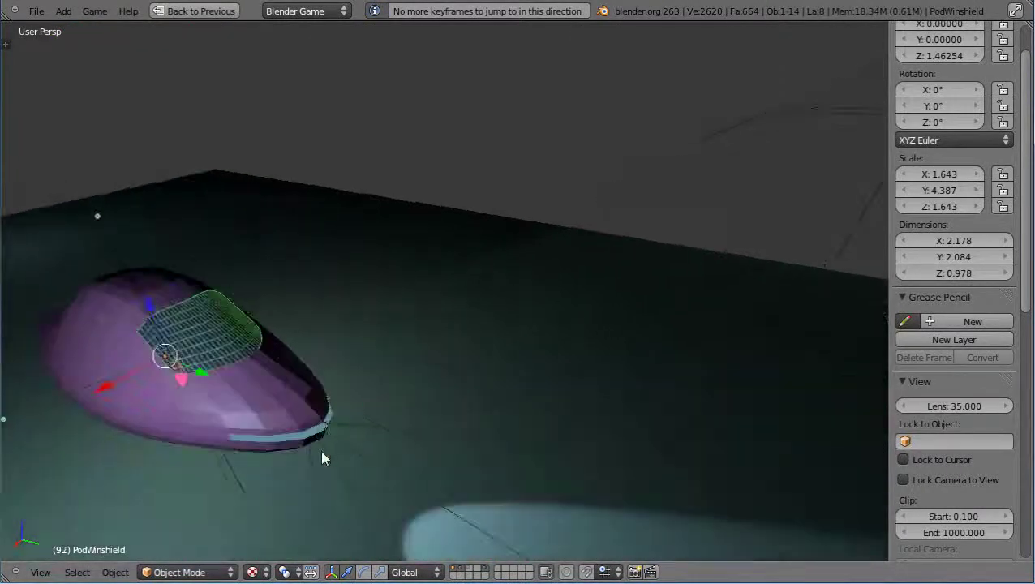
# - Select the headlight glass strip on the pod's nose and examine it and the light beam on the ground from several angles
pyautogui.rightClick(306, 436)
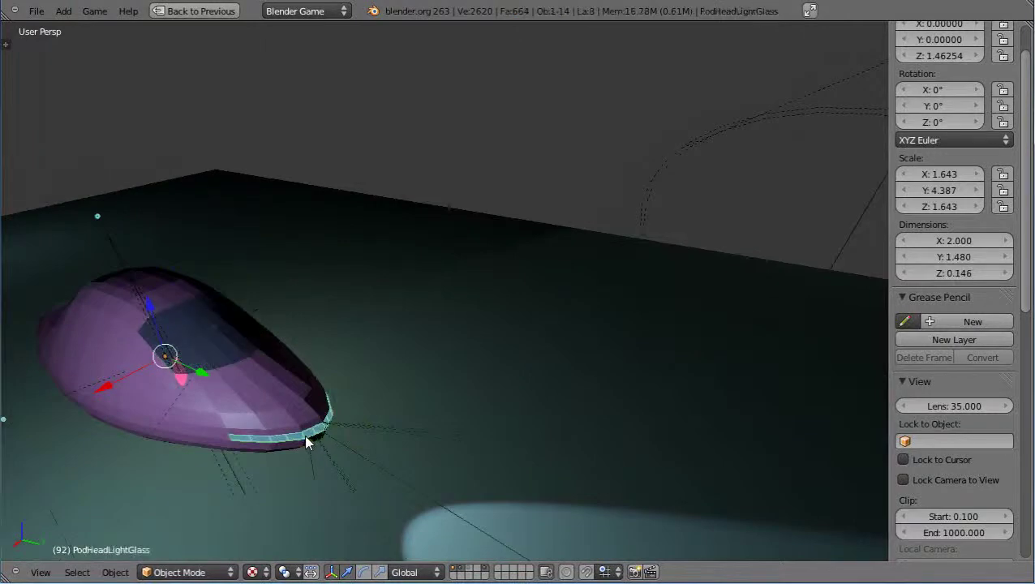
pyautogui.moveTo(286, 471); pyautogui.dragTo(239, 395, button='middle')
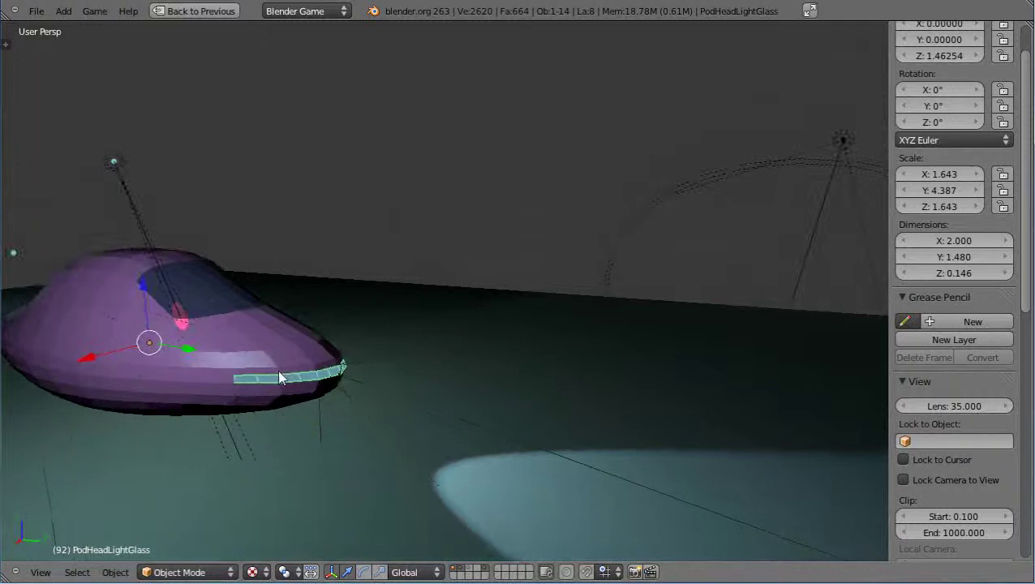
pyautogui.scroll(-2, 587, 504)
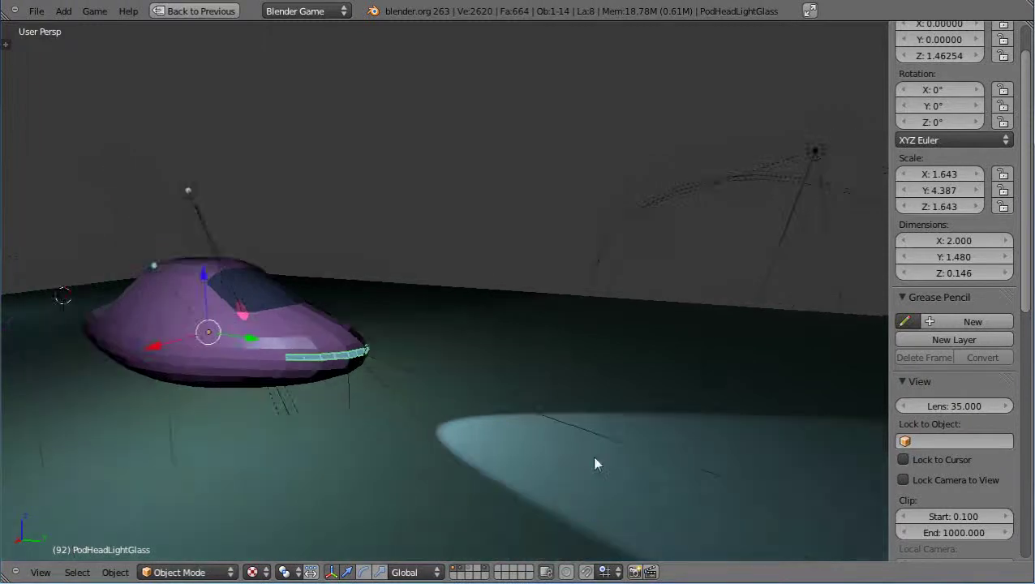
pyautogui.scroll(-1, 361, 367)
pyautogui.moveTo(357, 370); pyautogui.dragTo(397, 418, button='middle')
pyautogui.scroll(2, 396, 412)
pyautogui.scroll(-1, 350, 405)
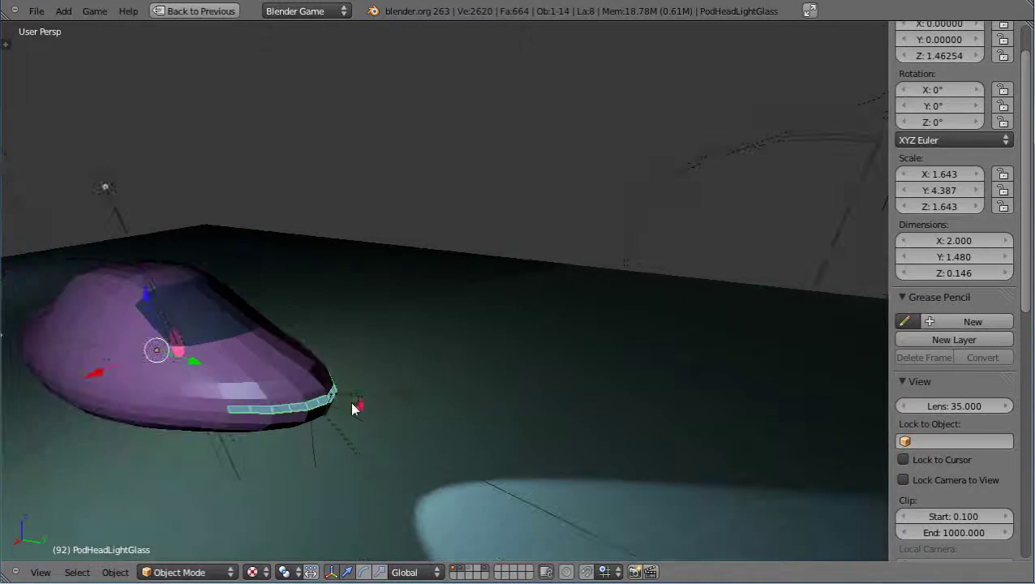
# - Select the windshield and the transport pod body in turn, and examine the body with its surrounding lamps near and far
pyautogui.rightClick(167, 296)
pyautogui.rightClick(195, 315)
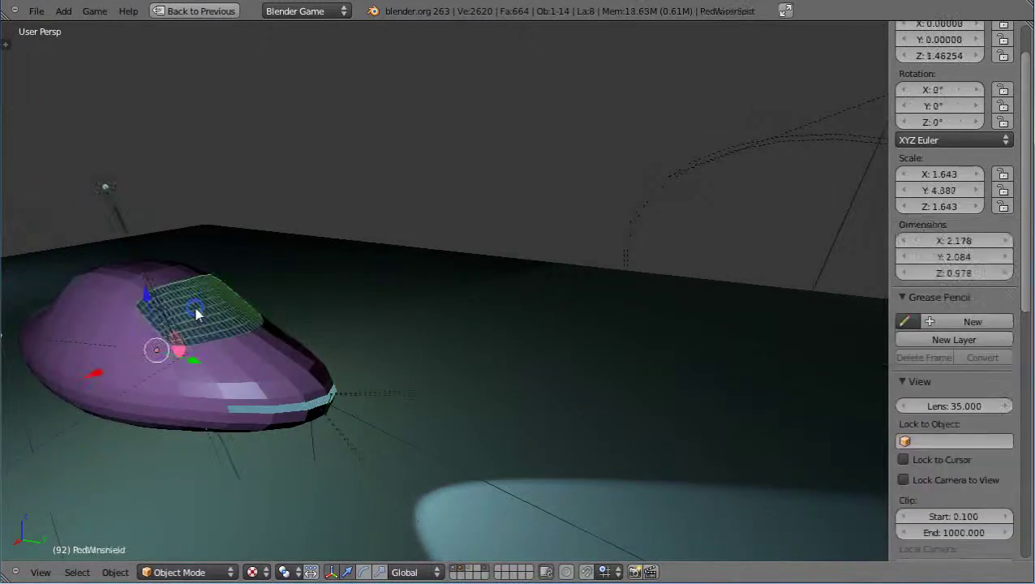
pyautogui.scroll(-2, 495, 479)
pyautogui.scroll(-1, 507, 478)
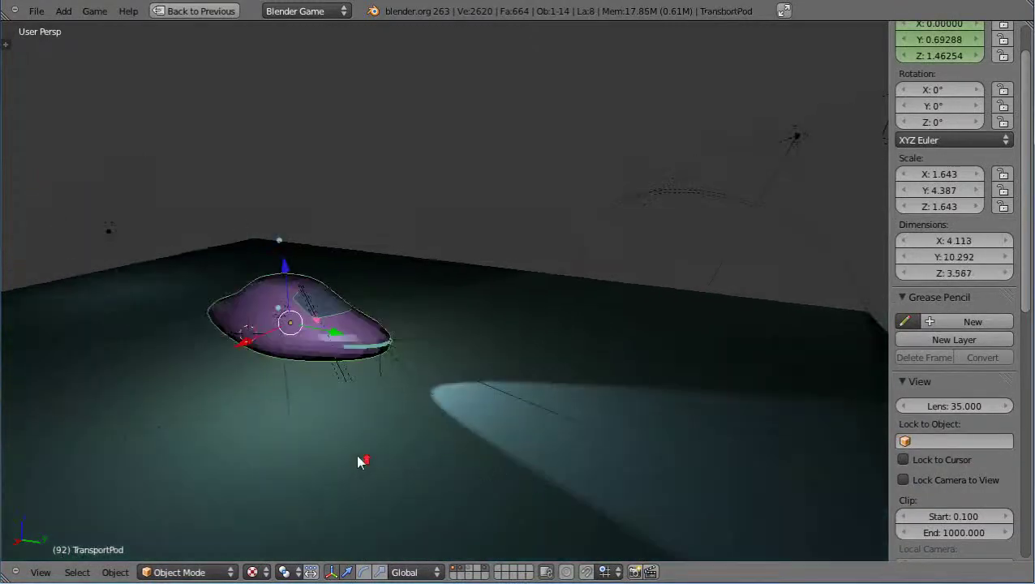
pyautogui.scroll(3, 358, 459)
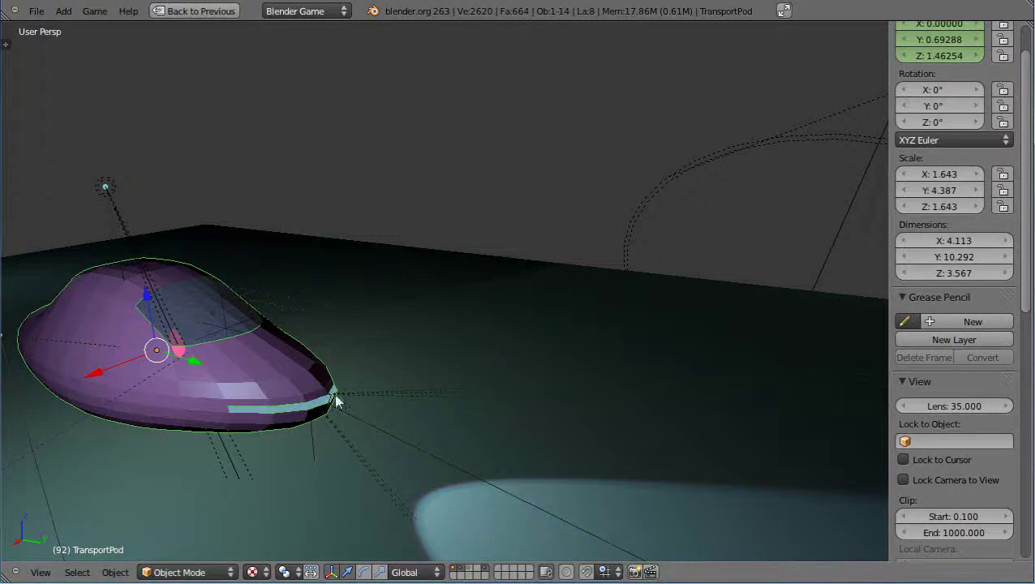
pyautogui.scroll(-3, 410, 421)
pyautogui.scroll(3, 365, 417)
pyautogui.scroll(-3, 328, 412)
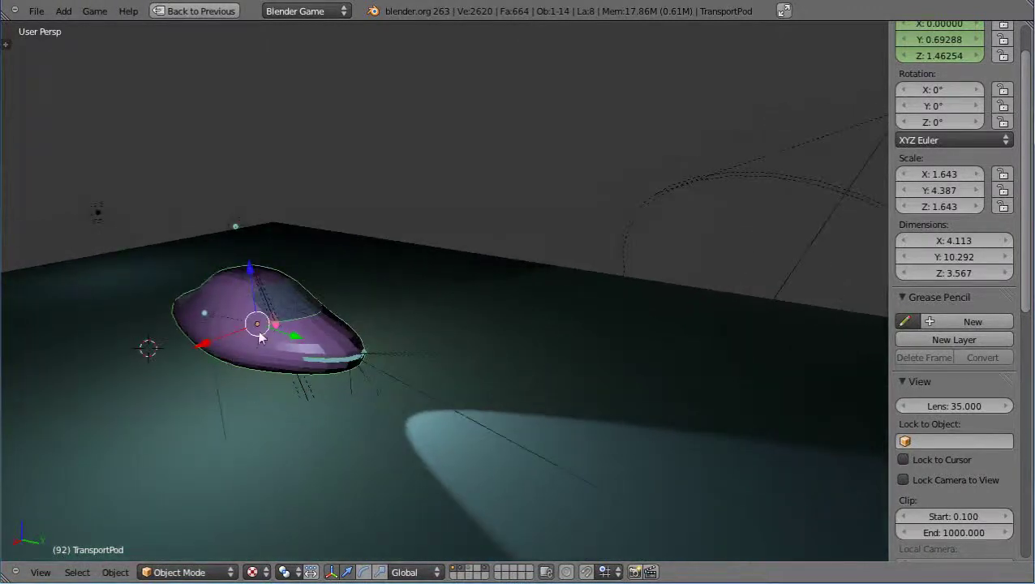